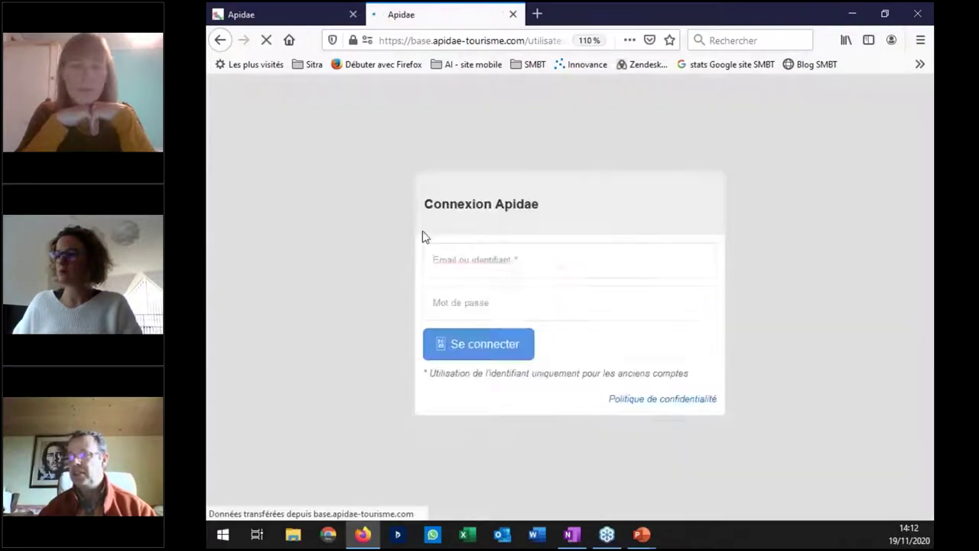
Log in to Apidae and open your own announcement "Cherche des membres intéressés pour gérer des images privées"
{"action": "left_click", "coordinate": [485, 348]}
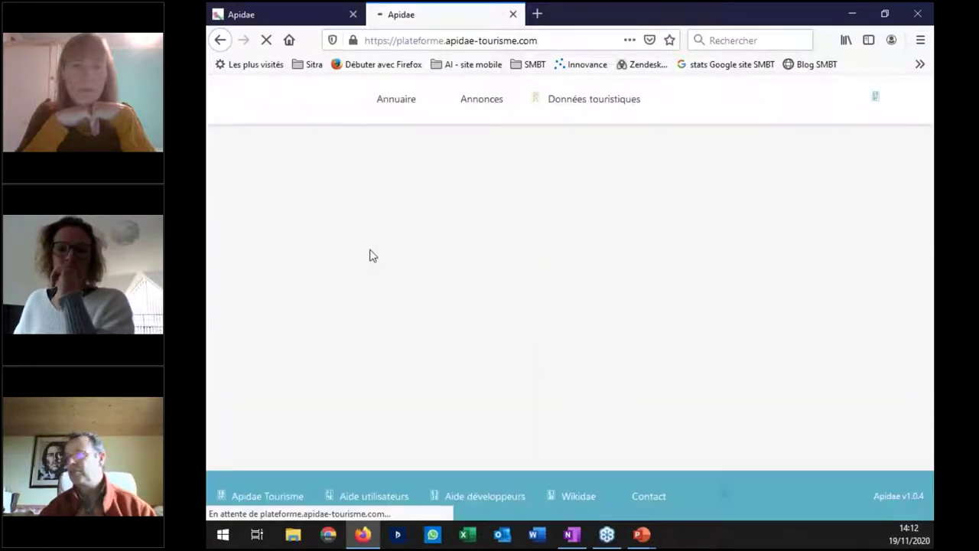
{"action": "left_click", "coordinate": [497, 111]}
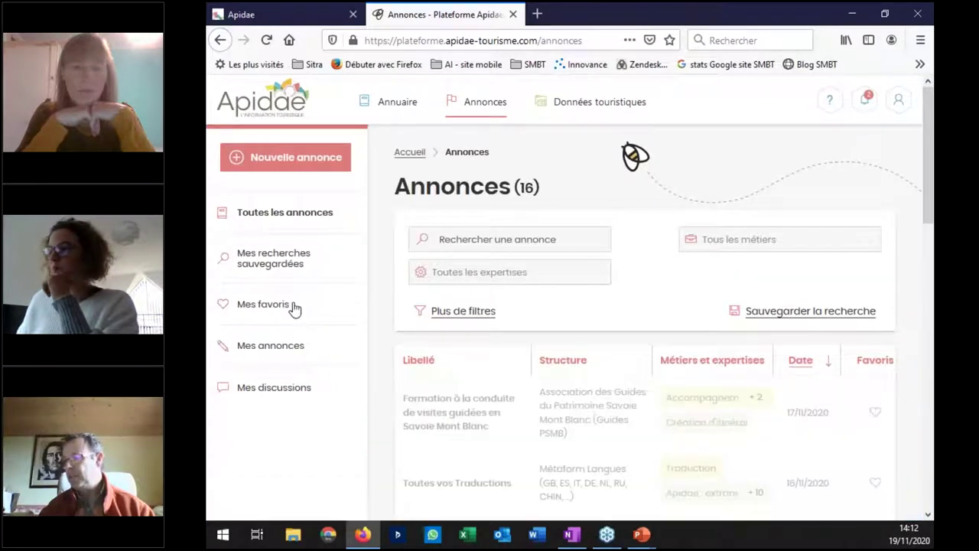
{"action": "left_click", "coordinate": [279, 349]}
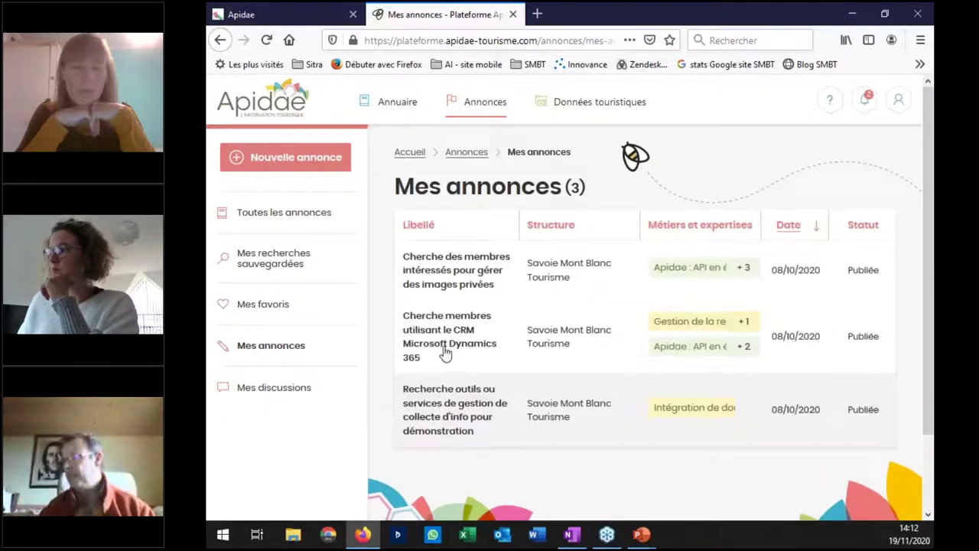
{"action": "left_click", "coordinate": [455, 272]}
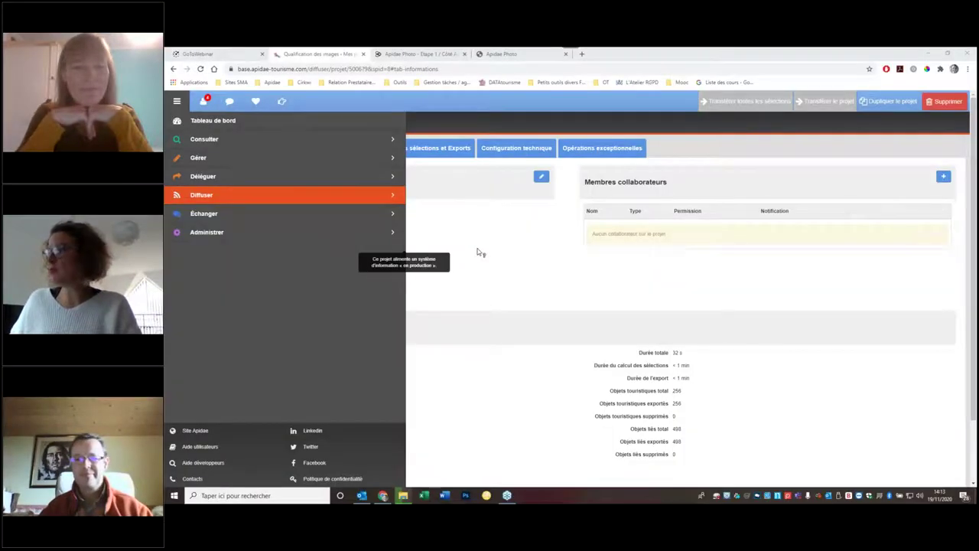
Review the general information of the "Qualification des images" project, highlighting its type
{"action": "left_click", "coordinate": [478, 253]}
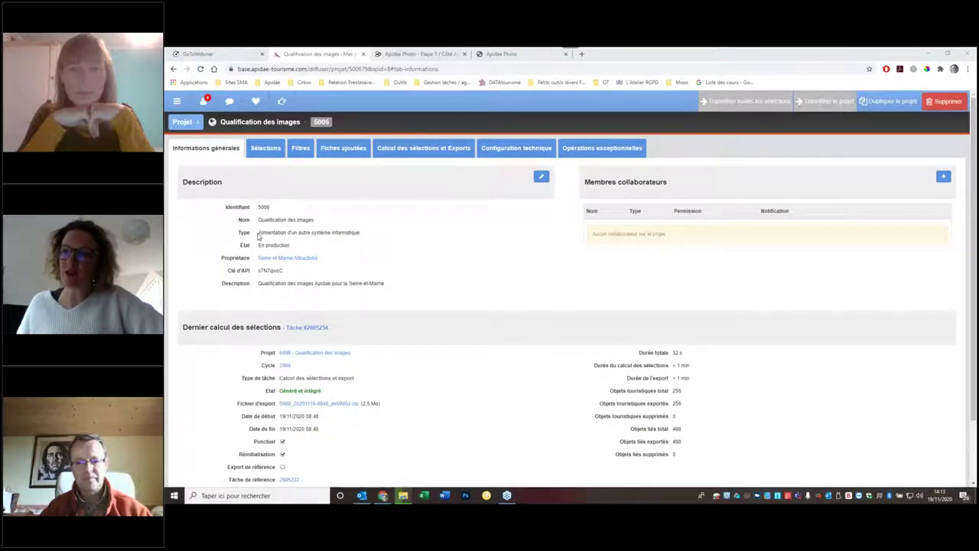
{"action": "left_click_drag", "start_coordinate": [258, 233], "coordinate": [363, 233]}
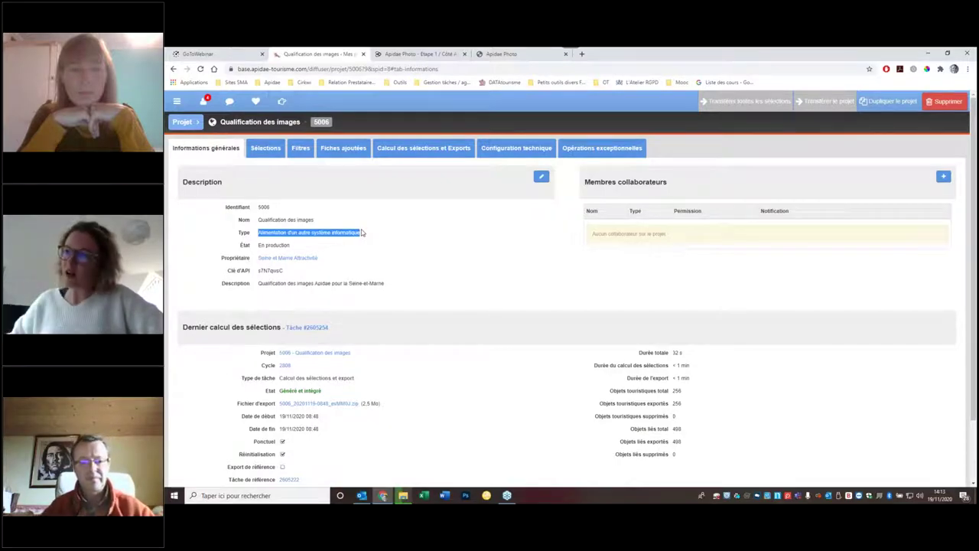
{"action": "left_click", "coordinate": [327, 285]}
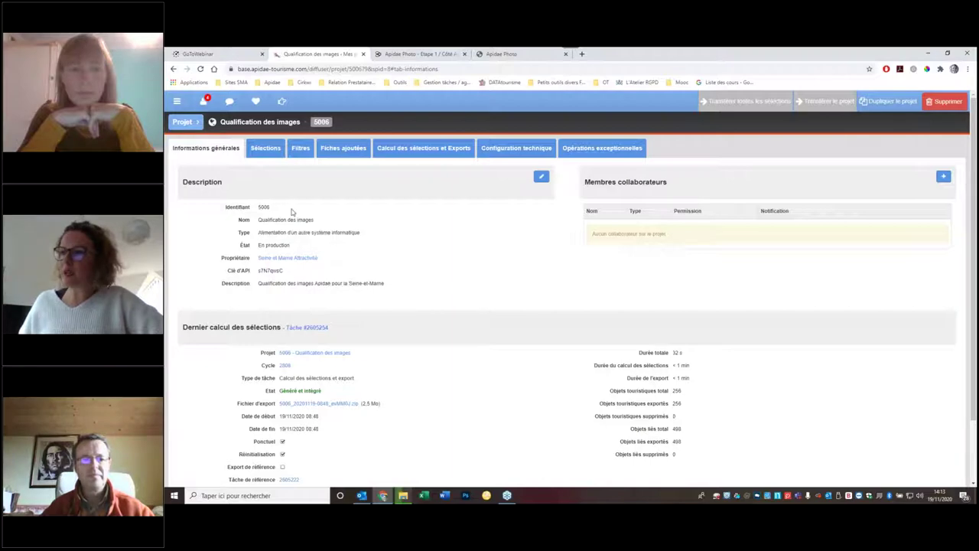
Review the project's technical configuration, highlighting the complete notification URL line
{"action": "left_click", "coordinate": [499, 153]}
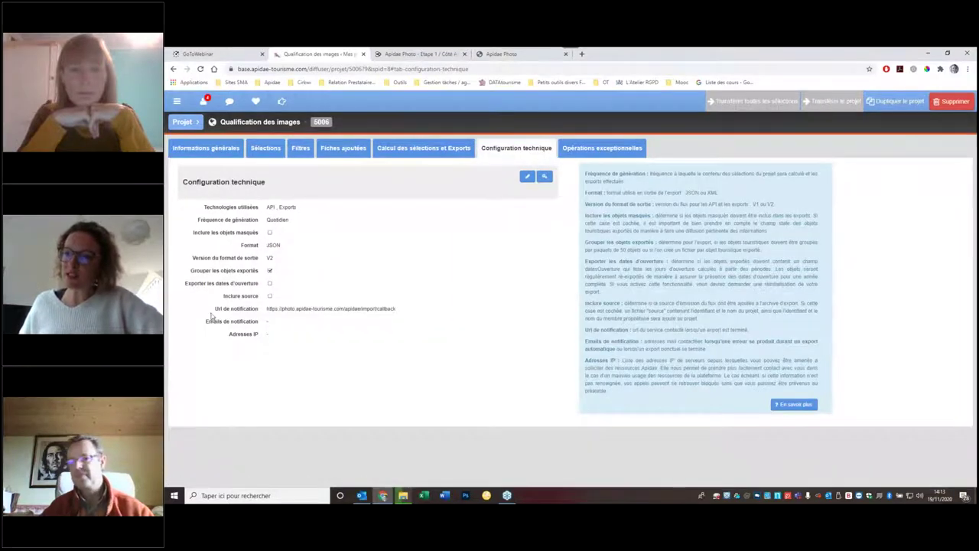
{"action": "left_click_drag", "start_coordinate": [215, 310], "coordinate": [344, 308]}
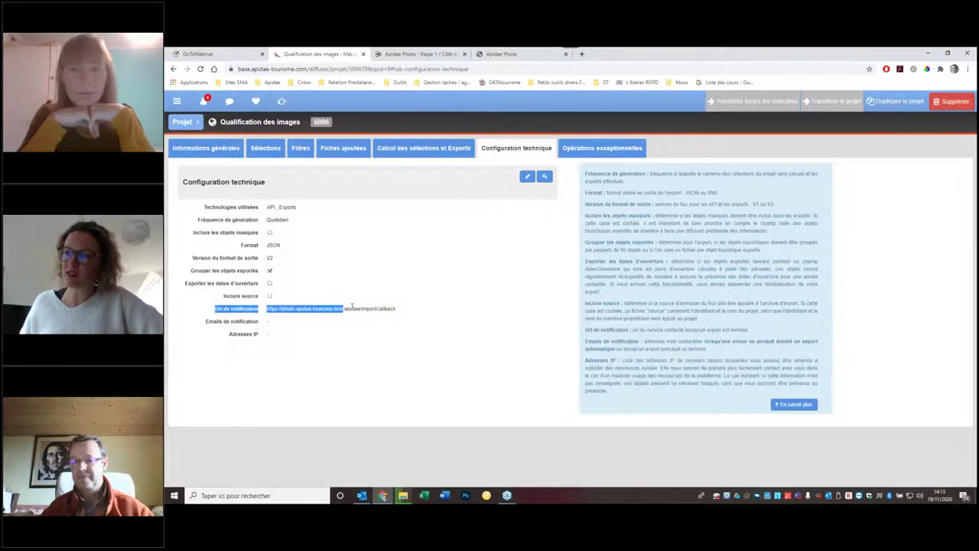
{"action": "triple_click", "coordinate": [398, 310]}
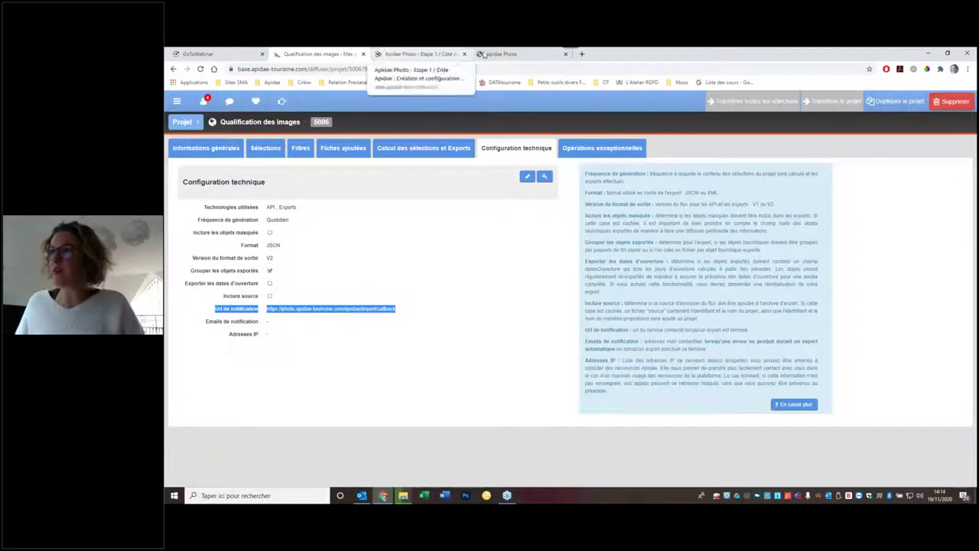
Replace the open Apidae Photo page with a fresh one loaded from the Apidae bookmarks folder
{"action": "left_click", "coordinate": [565, 53]}
{"action": "left_click", "coordinate": [481, 53]}
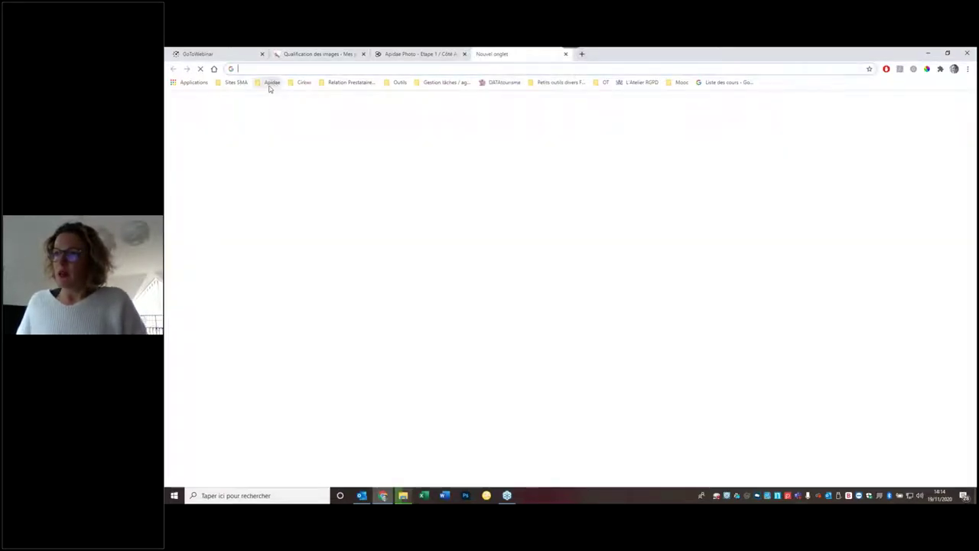
{"action": "left_click", "coordinate": [271, 83]}
{"action": "left_click", "coordinate": [302, 338]}
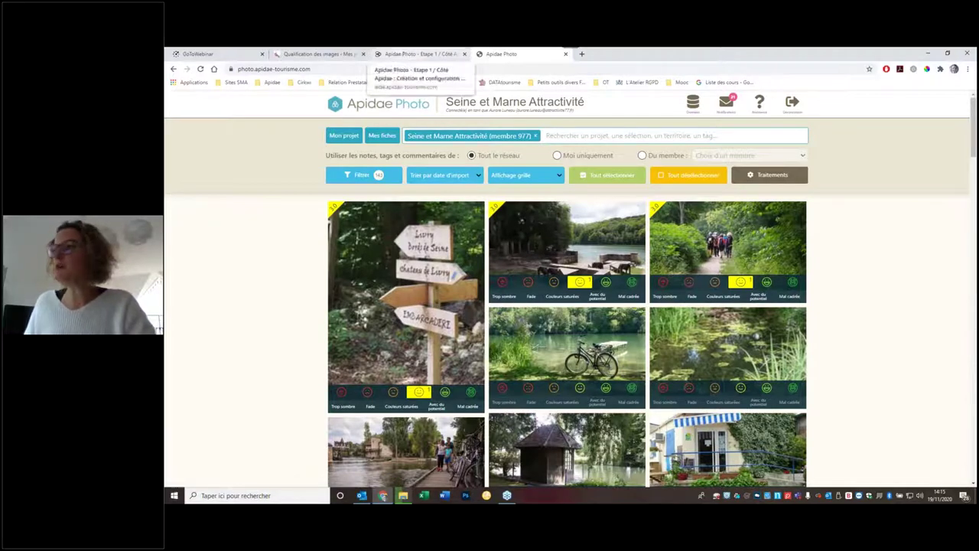
Remove the Seine et Marne Attractivité member filter and search the photos for "essonne"
{"action": "left_click", "coordinate": [535, 135]}
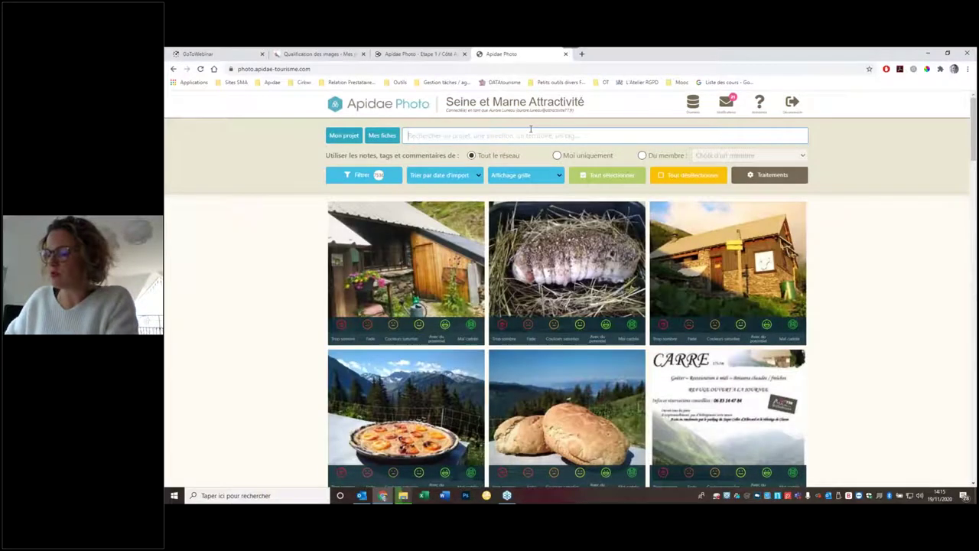
{"action": "type", "text": "esso"}
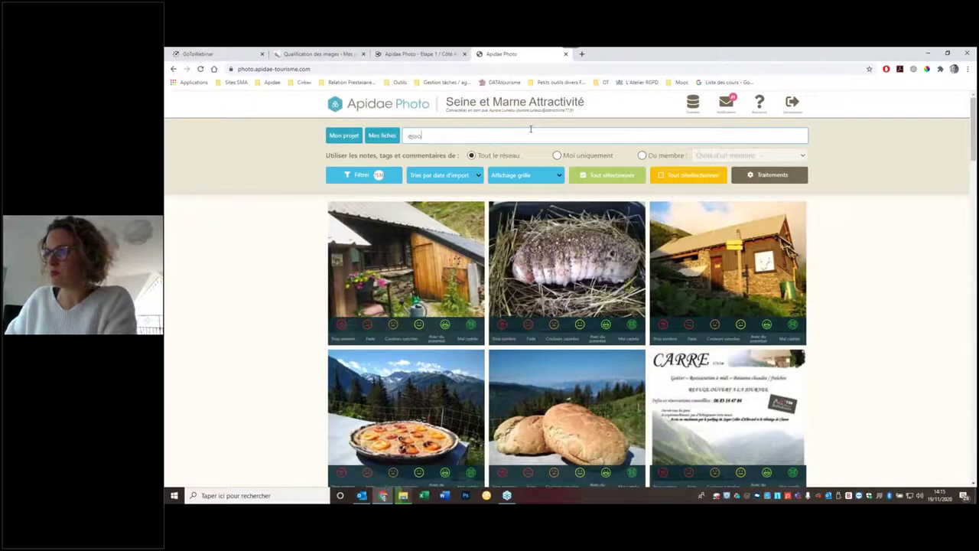
{"action": "type", "text": "nne"}
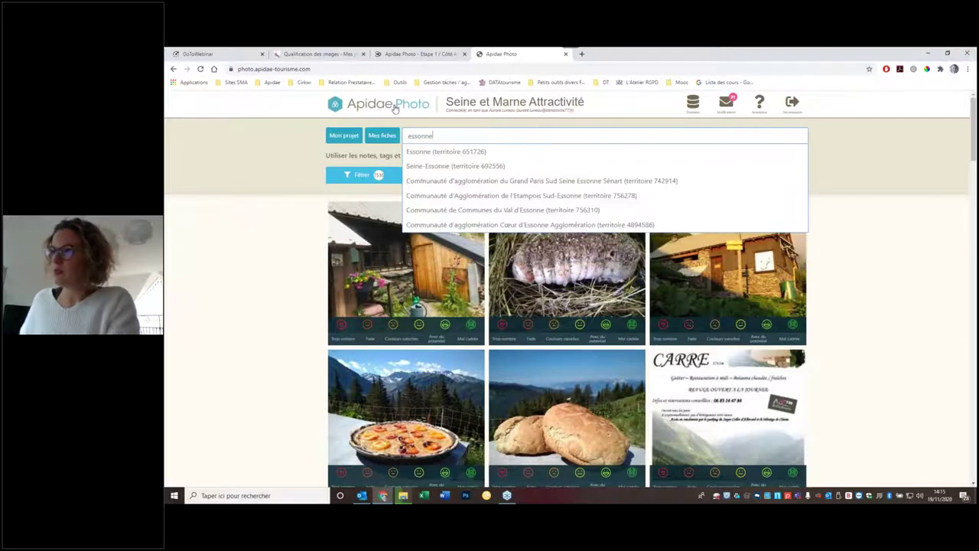
{"action": "key", "text": "Return"}
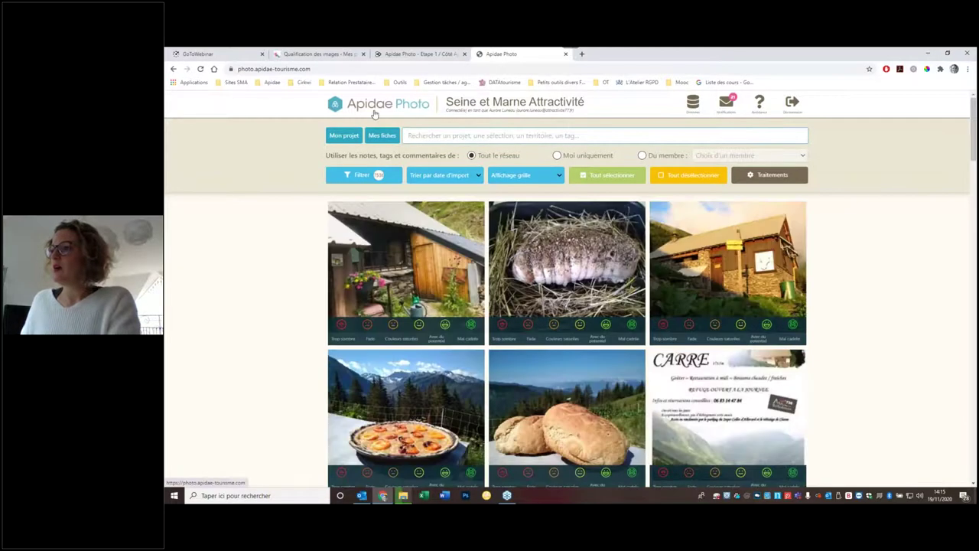
Read through the Etape 1 help article on creating and configuring an Apidae project, finishing back at its beginning
{"action": "left_click", "coordinate": [388, 58]}
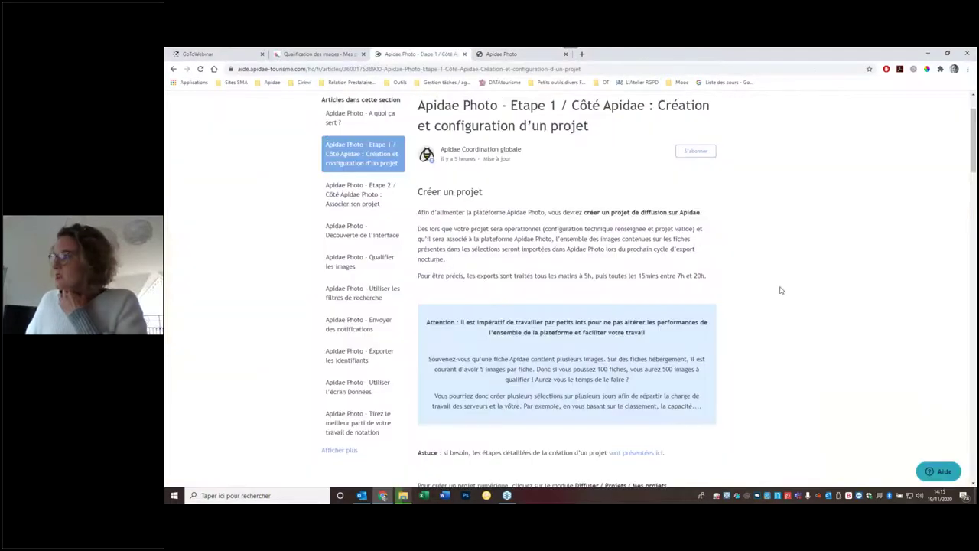
{"action": "scroll", "coordinate": [566, 290], "scroll_direction": "down", "scroll_amount": 3}
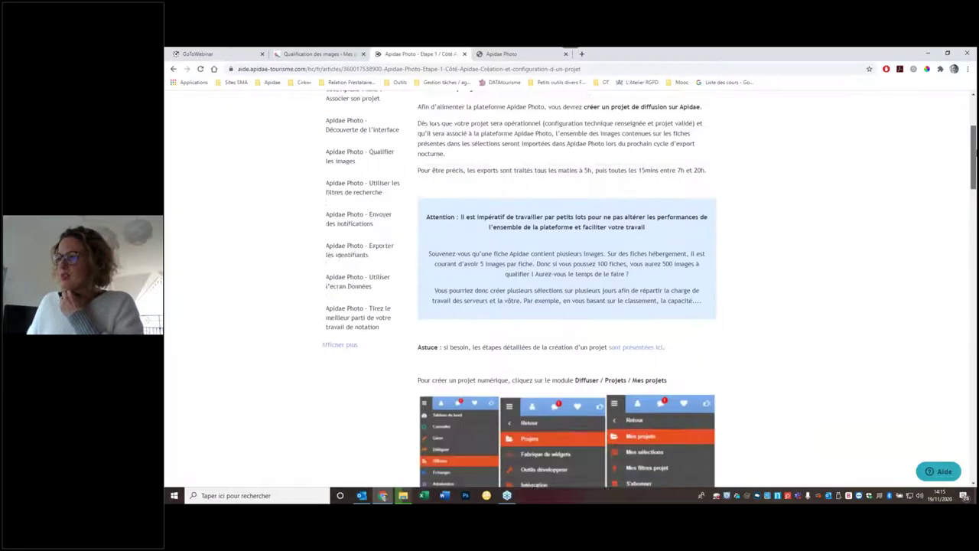
{"action": "scroll", "coordinate": [567, 291], "scroll_direction": "down", "scroll_amount": 15}
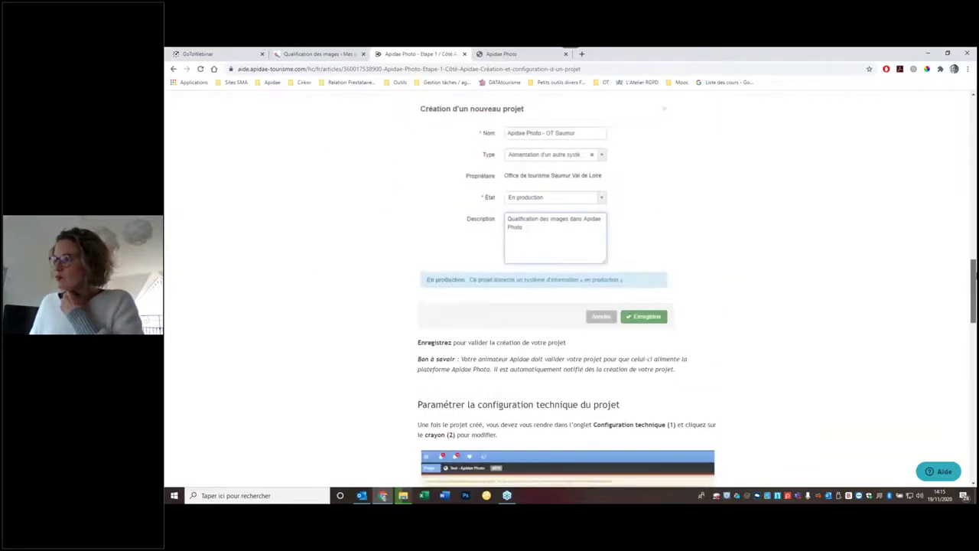
{"action": "left_click_drag", "start_coordinate": [975, 290], "coordinate": [931, 178]}
{"action": "scroll", "coordinate": [373, 413], "scroll_direction": "up", "scroll_amount": 10}
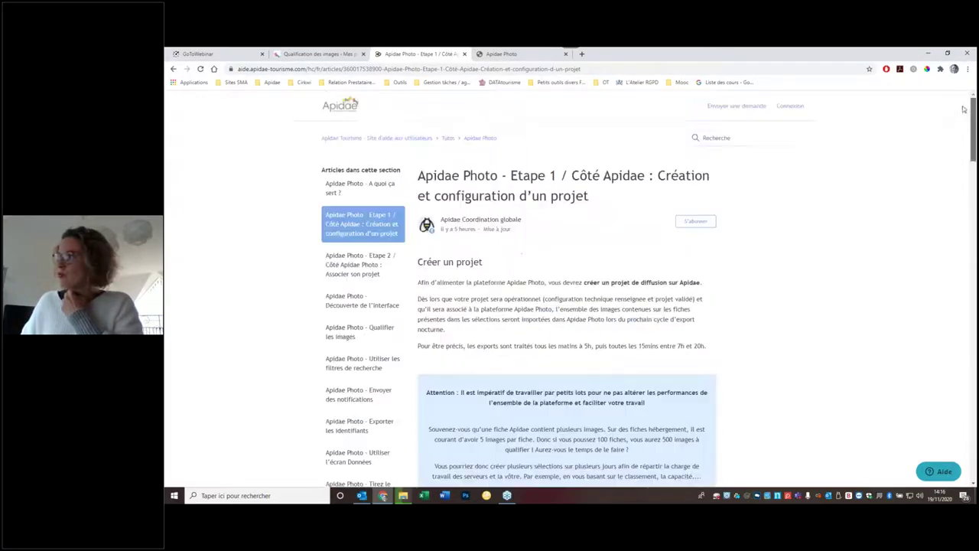
Open the Etape 2 help article on associating a project with Apidae Photo and examine its project selection window
{"action": "left_click", "coordinate": [353, 265]}
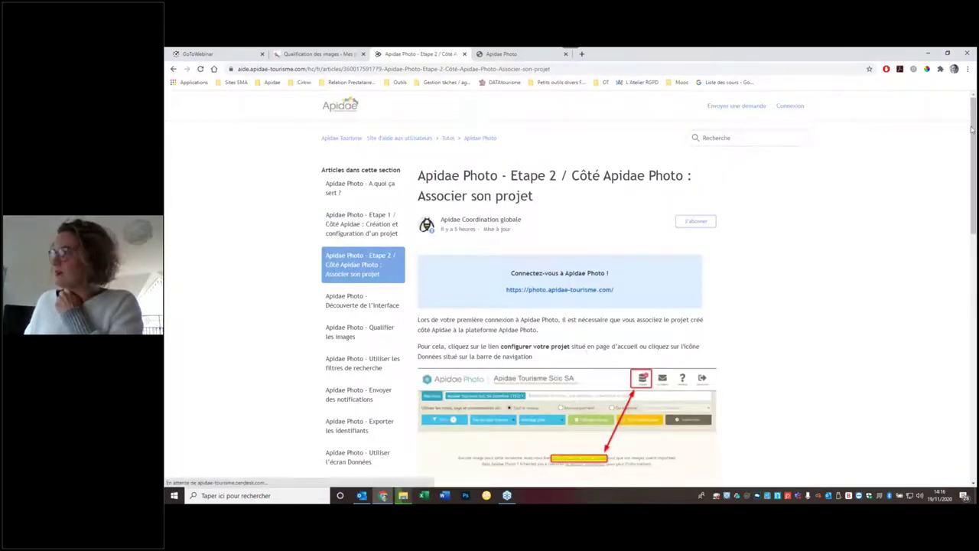
{"action": "scroll", "coordinate": [604, 256], "scroll_direction": "down", "scroll_amount": 3}
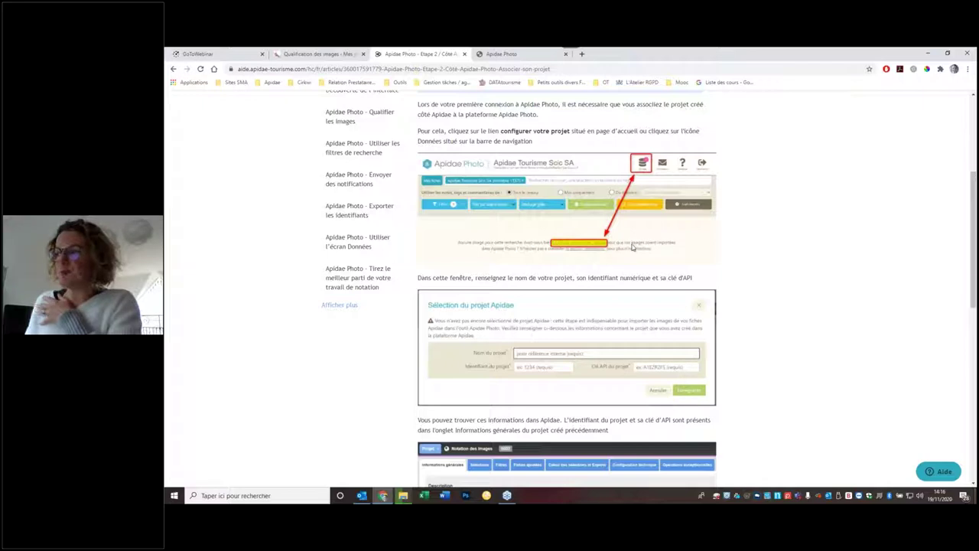
{"action": "scroll", "coordinate": [974, 161], "scroll_direction": "down", "scroll_amount": 1}
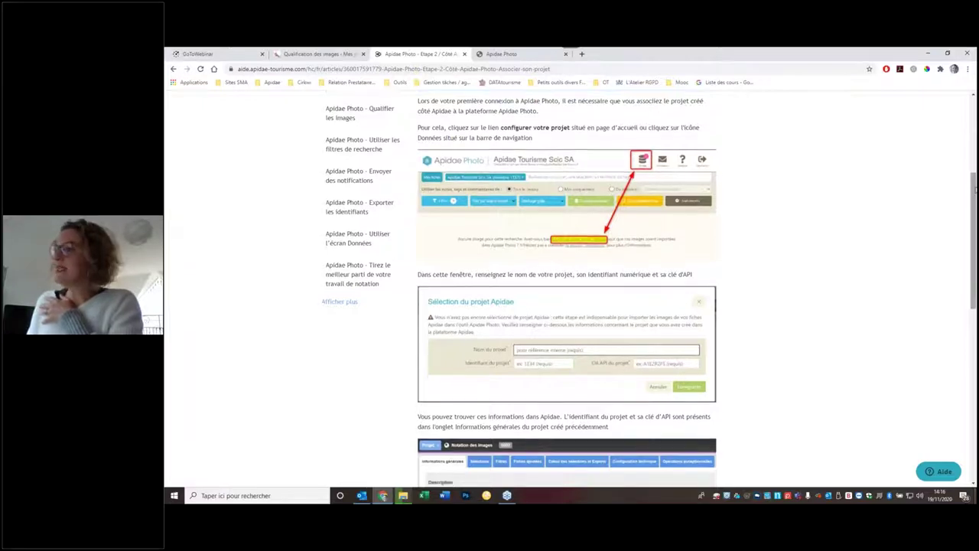
{"action": "scroll", "coordinate": [568, 291], "scroll_direction": "down", "scroll_amount": 1}
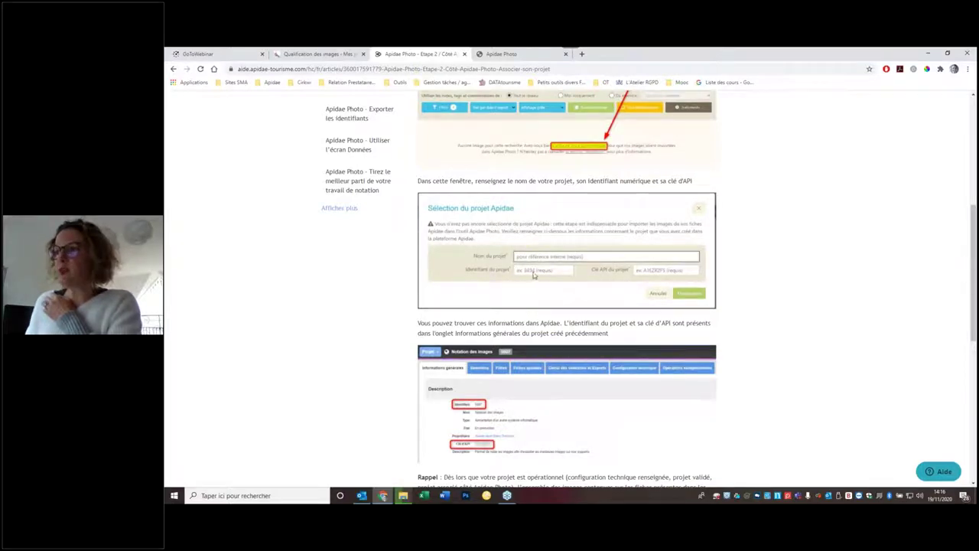
Locate the identifier and API key in the general information of the "Qualification des images" project, highlighting each
{"action": "left_click", "coordinate": [313, 55]}
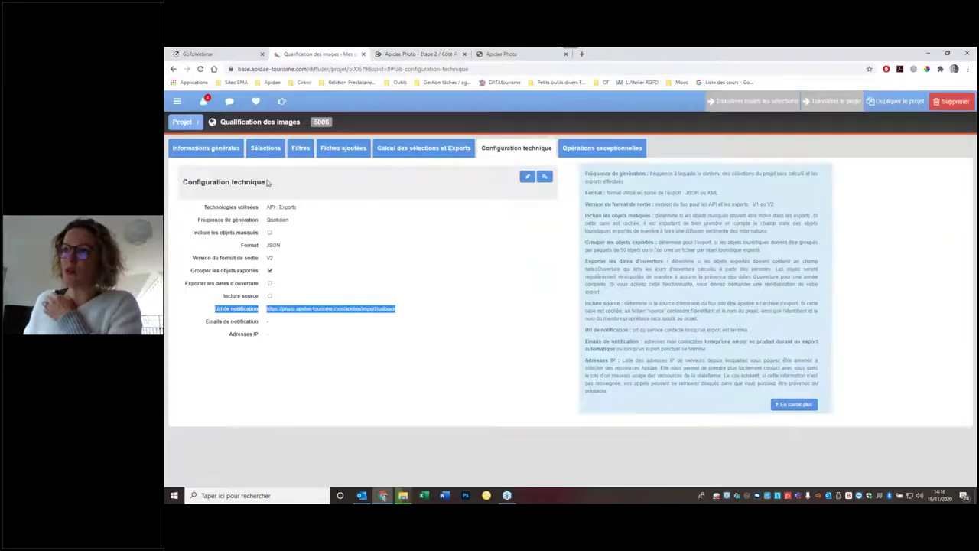
{"action": "left_click", "coordinate": [205, 147]}
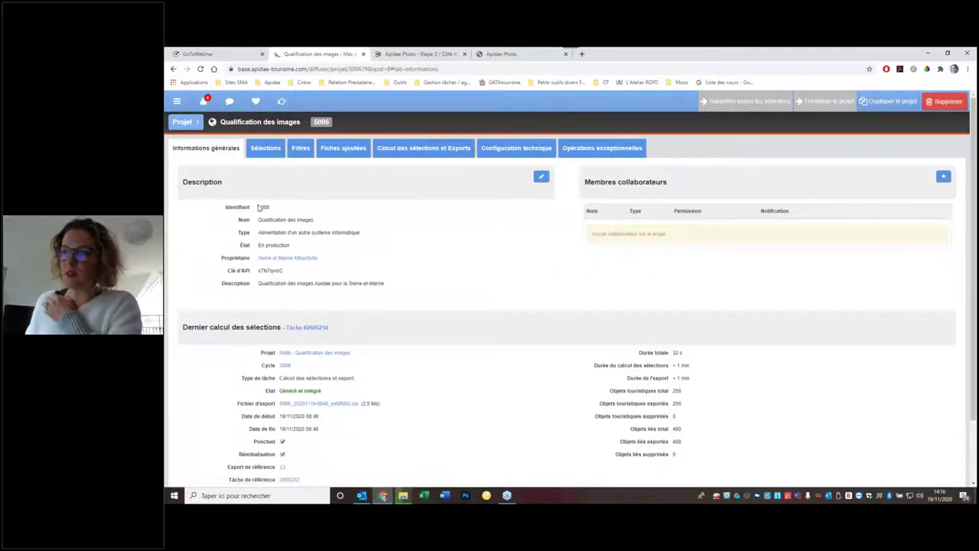
{"action": "left_click_drag", "start_coordinate": [258, 206], "coordinate": [273, 208]}
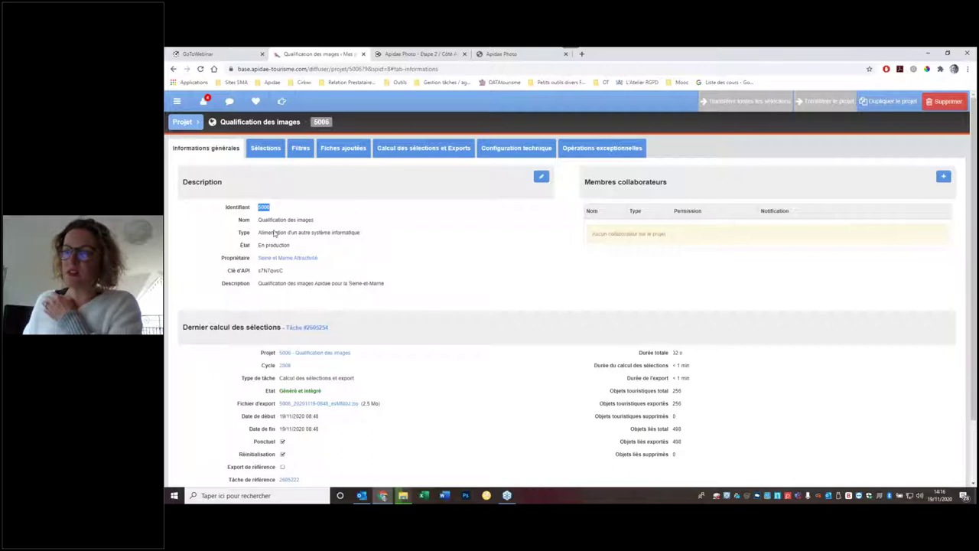
{"action": "left_click_drag", "start_coordinate": [287, 272], "coordinate": [258, 274]}
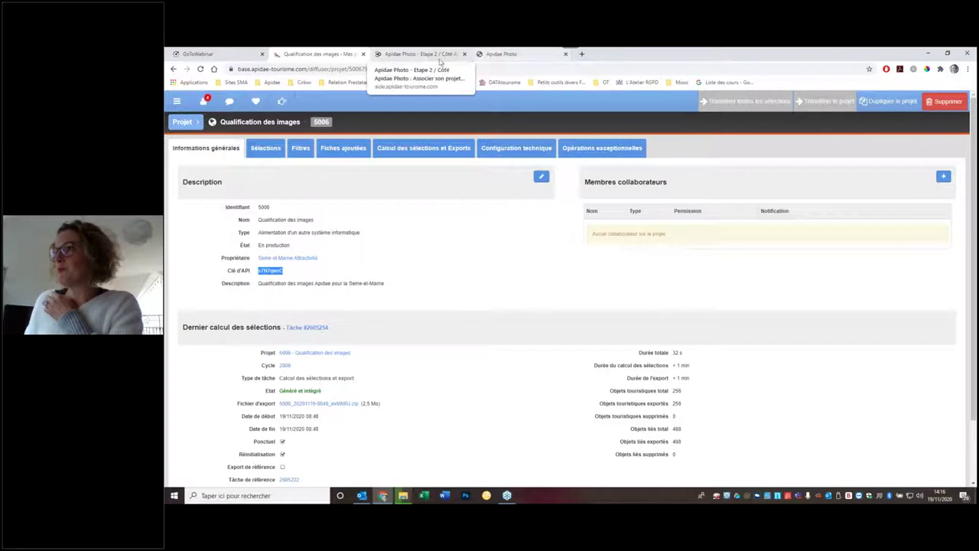
Return to the Etape 2 help article and read the closing reminder about automatic image imports
{"action": "left_click", "coordinate": [420, 54]}
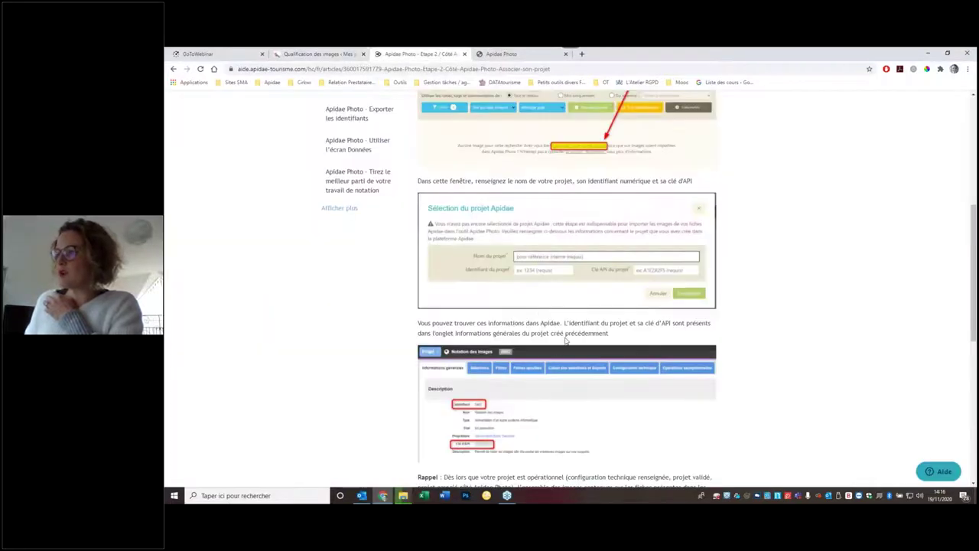
{"action": "left_click_drag", "start_coordinate": [974, 224], "coordinate": [974, 256]}
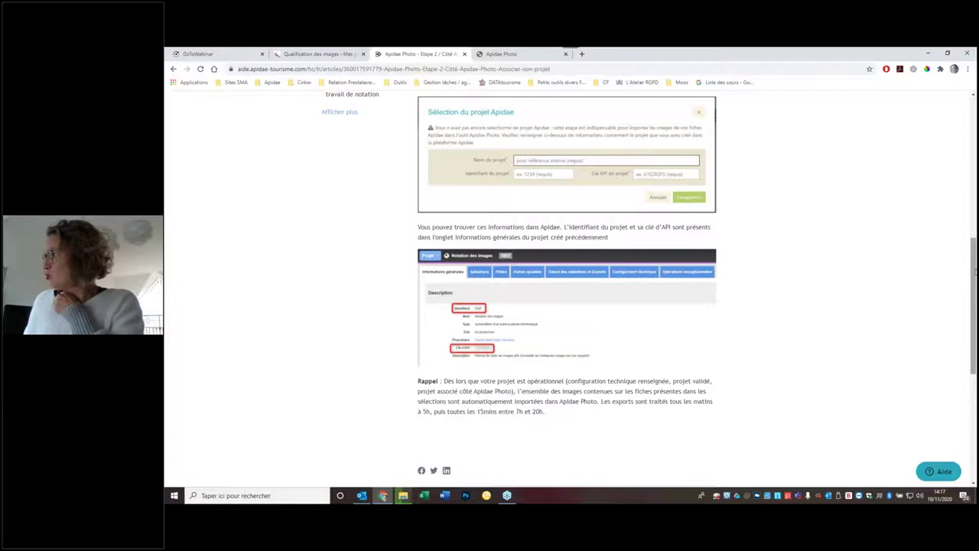
{"action": "mouse_move", "coordinate": [974, 271]}
{"action": "left_mouse_down"}
{"action": "mouse_move", "coordinate": [974, 286]}
{"action": "mouse_move", "coordinate": [974, 277]}
{"action": "left_mouse_up"}
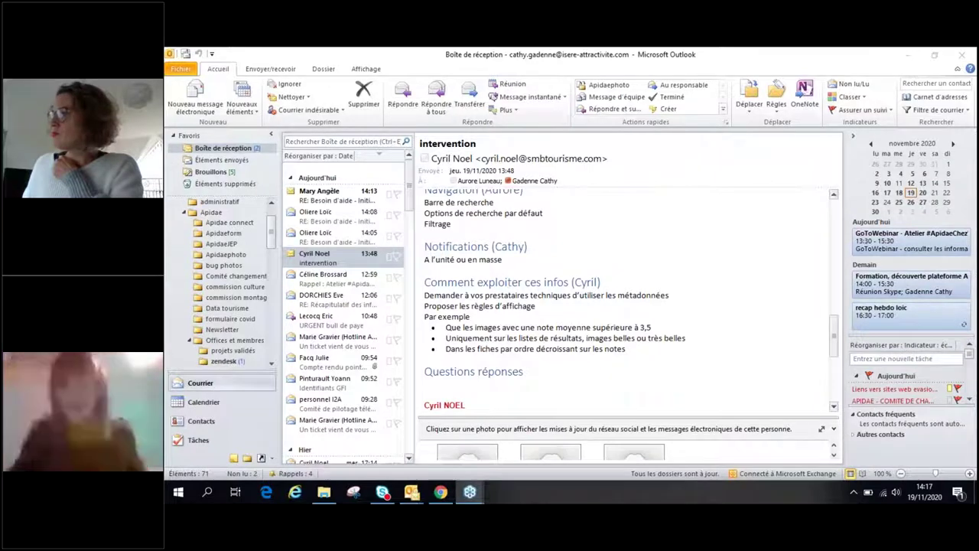
Switch to Isère Attractivité's Apidae Photo page and browse the images in the "Photos Refuges" selection
{"action": "key", "text": "alt+Tab"}
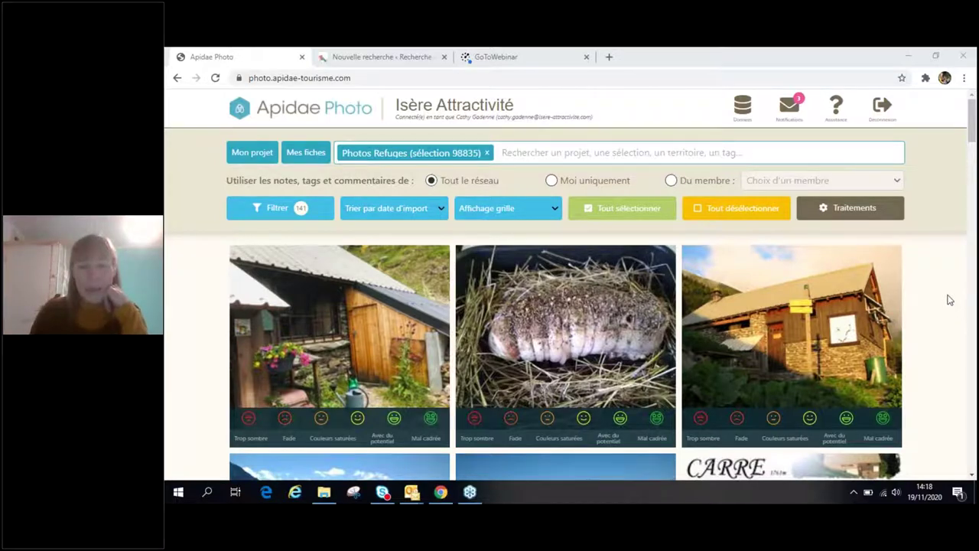
{"action": "scroll", "coordinate": [949, 300], "scroll_direction": "down", "scroll_amount": 1}
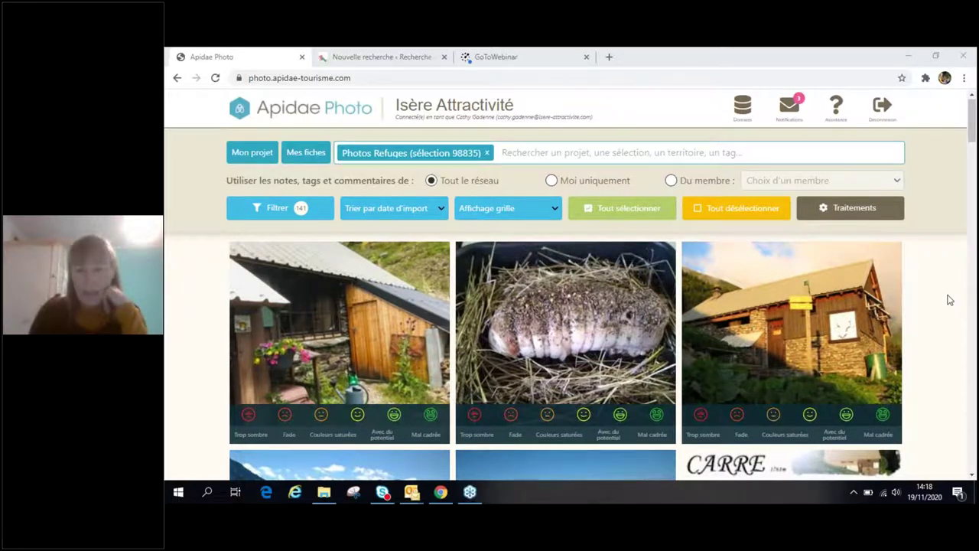
{"action": "scroll", "coordinate": [949, 300], "scroll_direction": "down", "scroll_amount": 5}
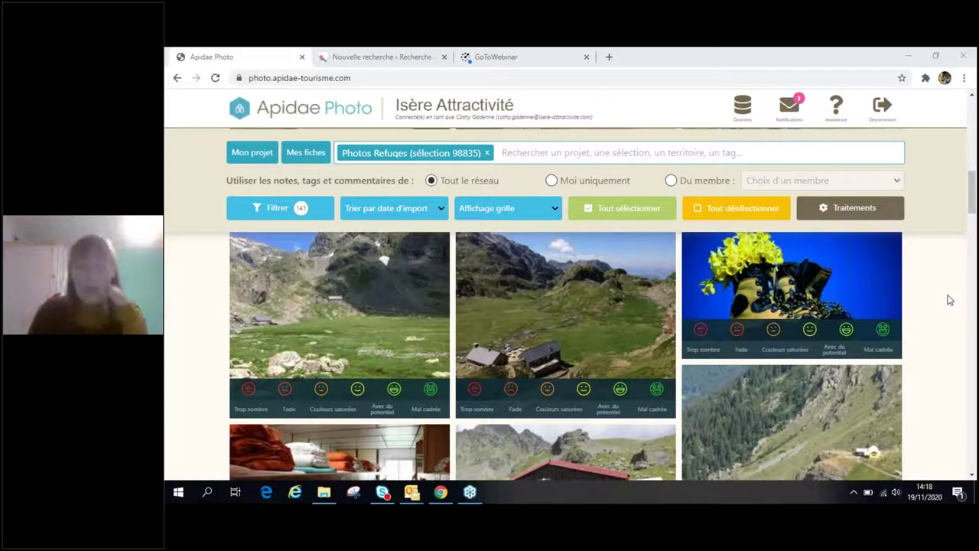
{"action": "scroll", "coordinate": [948, 300], "scroll_direction": "down", "scroll_amount": 3}
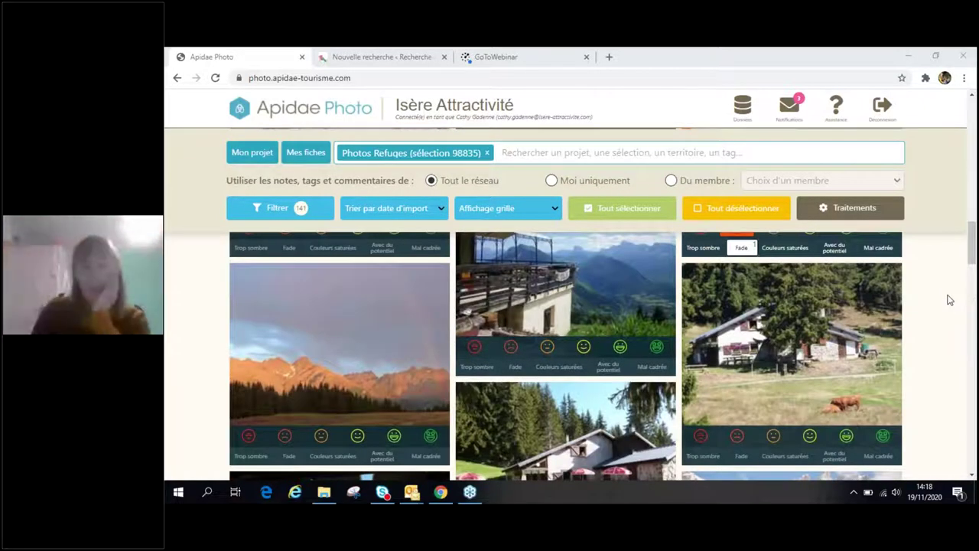
Give the lowest rating, the red face, to the Pierre du Carre poster image containing opening and reservation text
{"action": "scroll", "coordinate": [945, 299], "scroll_direction": "up", "scroll_amount": 5}
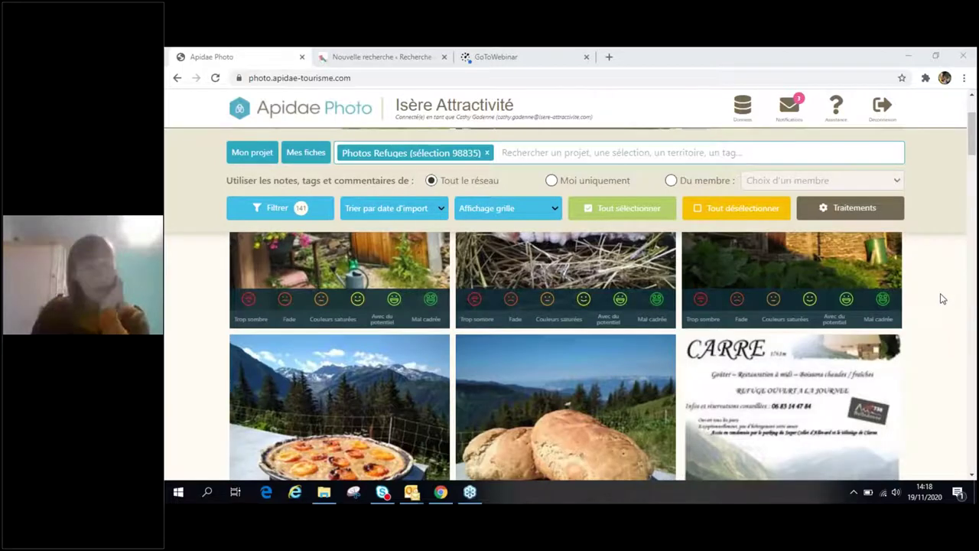
{"action": "scroll", "coordinate": [760, 339], "scroll_direction": "up", "scroll_amount": 2}
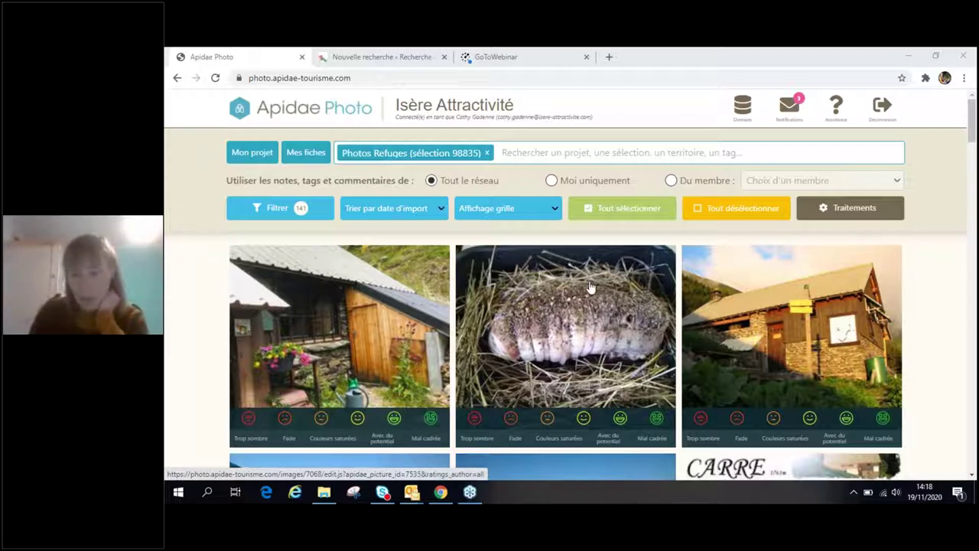
{"action": "scroll", "coordinate": [590, 287], "scroll_direction": "down", "scroll_amount": 2}
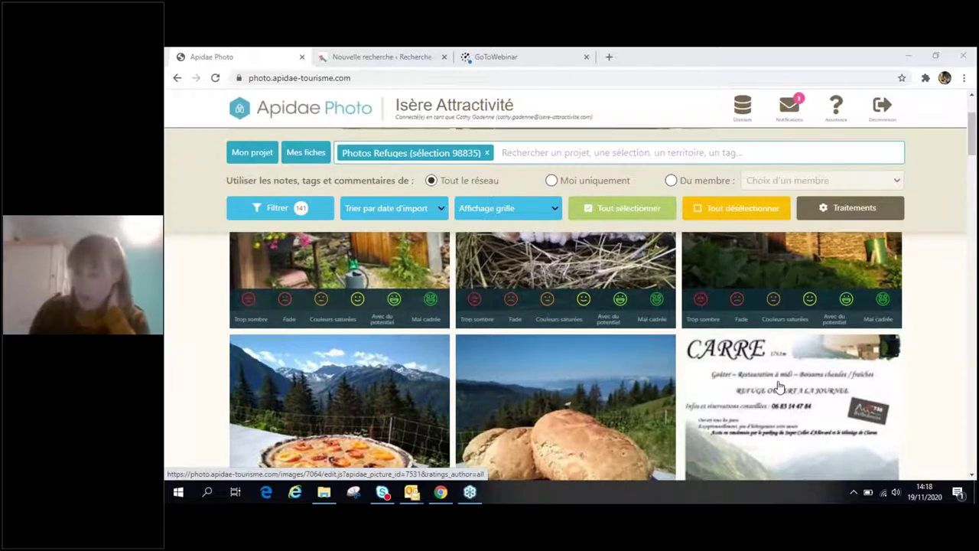
{"action": "scroll", "coordinate": [779, 386], "scroll_direction": "down", "scroll_amount": 2}
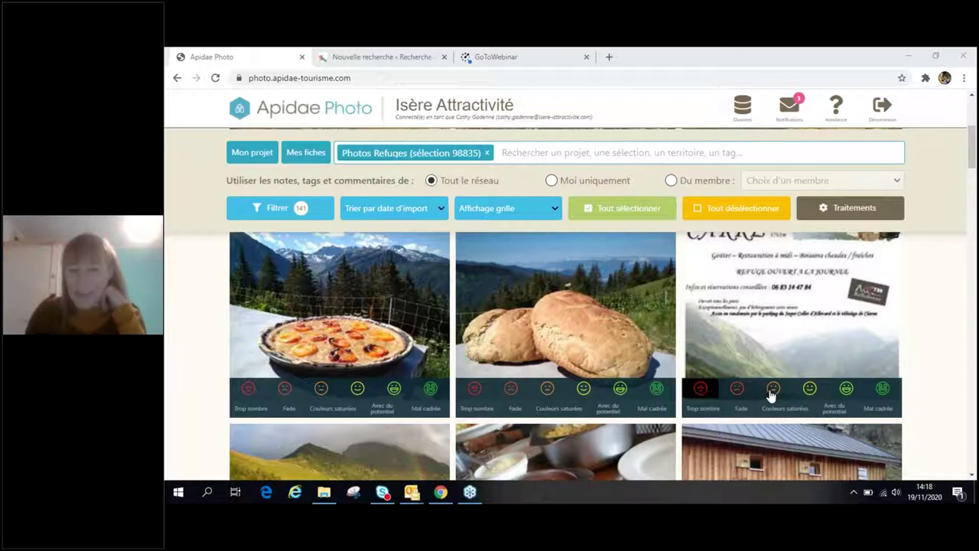
{"action": "left_click", "coordinate": [704, 397]}
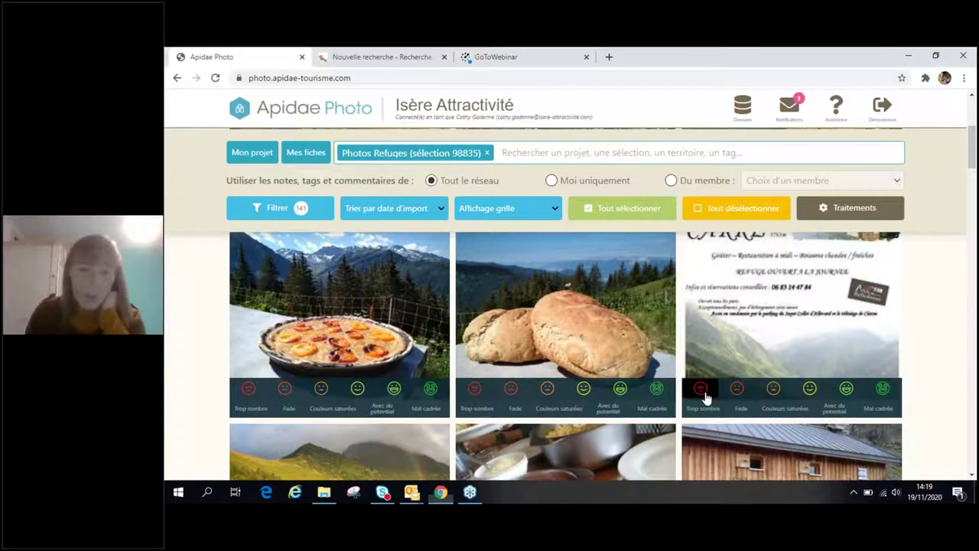
{"action": "left_click", "coordinate": [702, 391]}
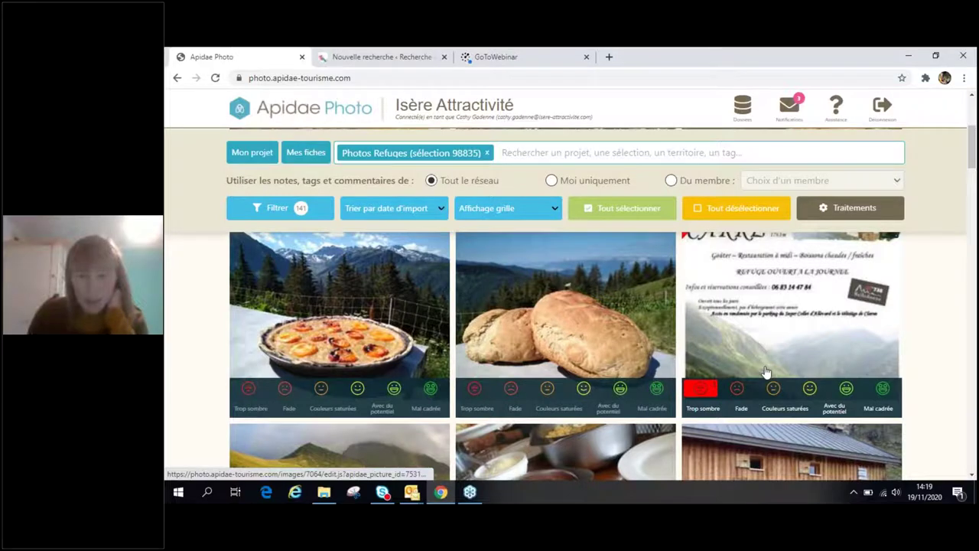
Rate the steep hillside photo with the small distant building as Médiocre and qualify it as Fade
{"action": "scroll", "coordinate": [765, 372], "scroll_direction": "down", "scroll_amount": 3}
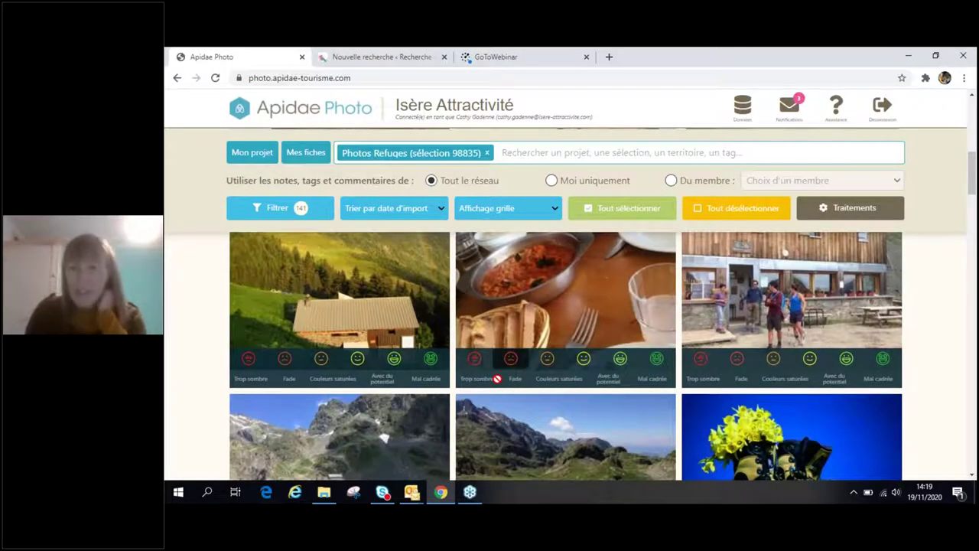
{"action": "scroll", "coordinate": [816, 315], "scroll_direction": "down", "scroll_amount": 3}
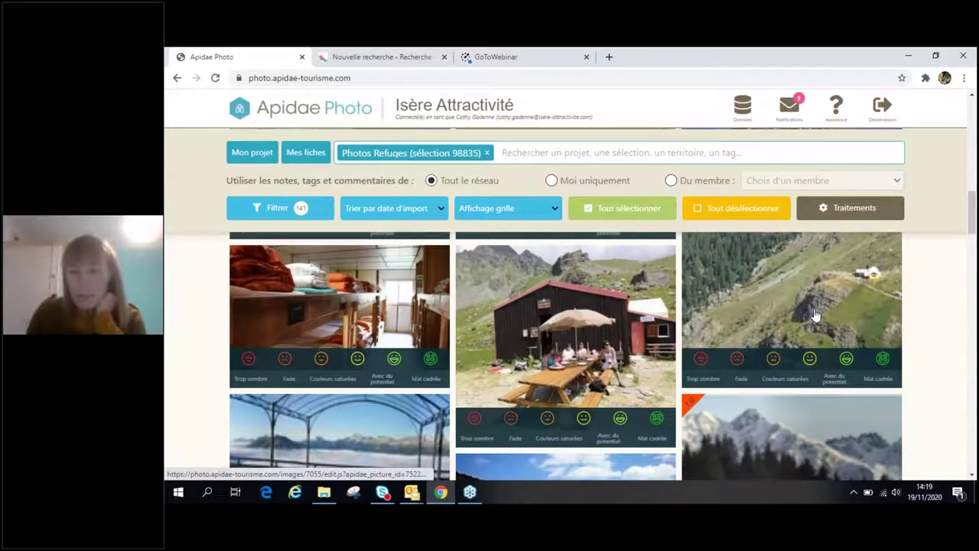
{"action": "scroll", "coordinate": [815, 315], "scroll_direction": "up", "scroll_amount": 1}
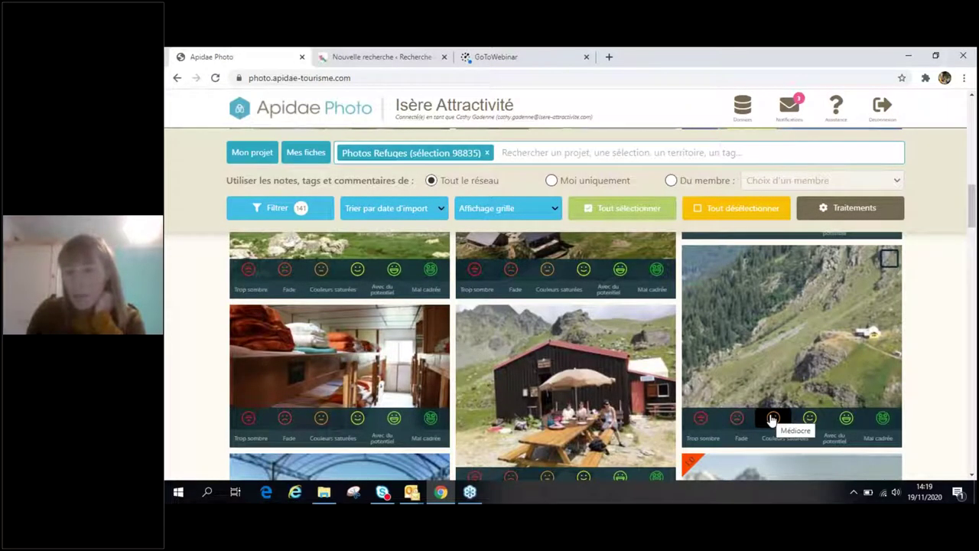
{"action": "left_click", "coordinate": [773, 419]}
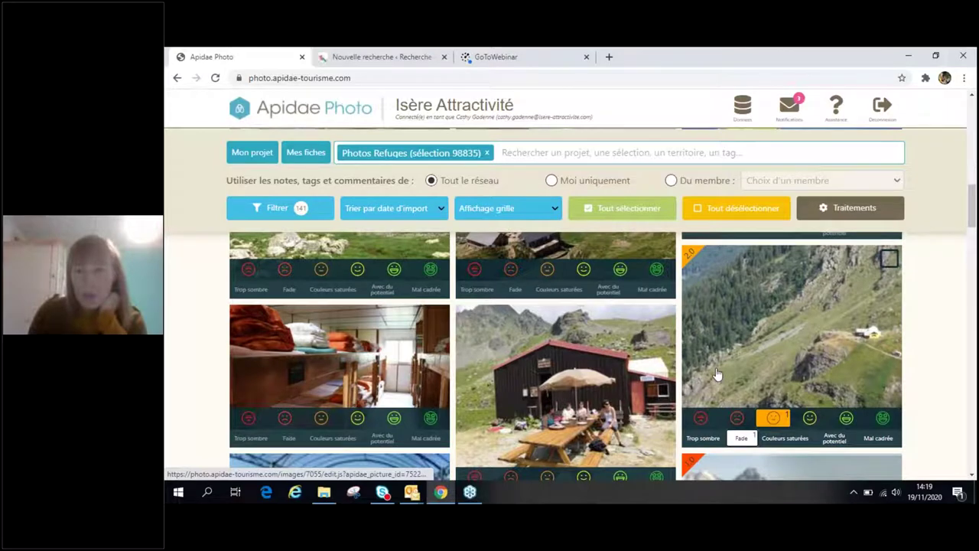
Rate the photo of hikers outside the wooden refuge with the yellow smiley, and replace that rating with 4.0
{"action": "scroll", "coordinate": [718, 375], "scroll_direction": "up", "scroll_amount": 3}
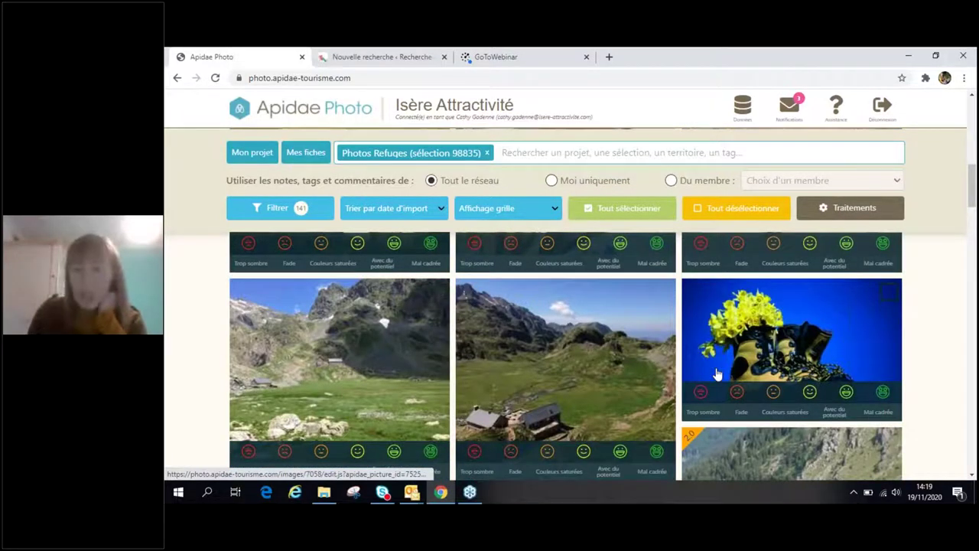
{"action": "scroll", "coordinate": [718, 374], "scroll_direction": "up", "scroll_amount": 2}
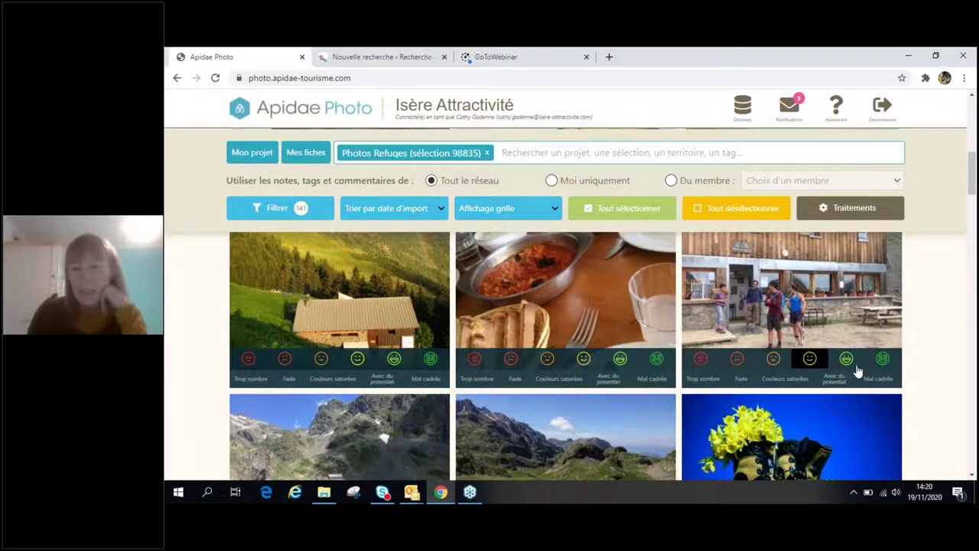
{"action": "left_click", "coordinate": [813, 362]}
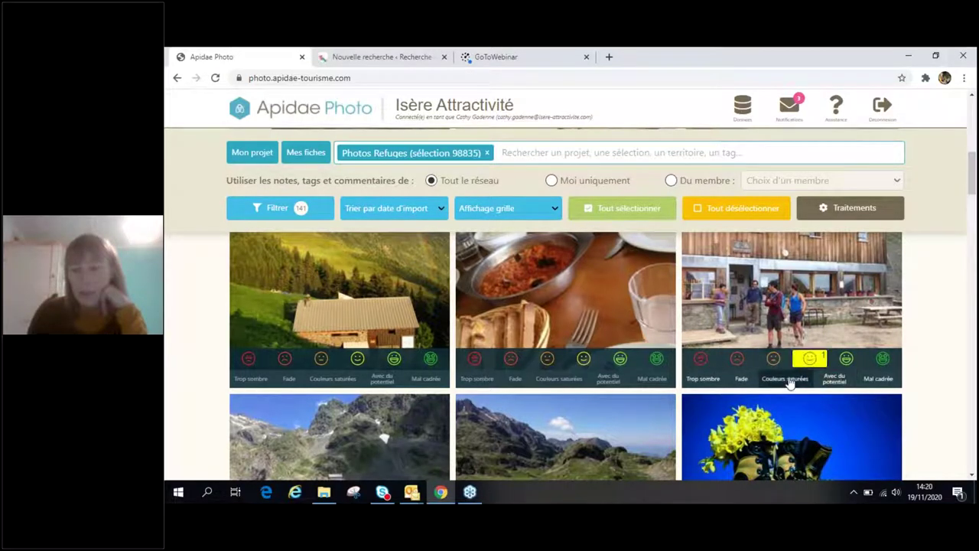
{"action": "left_click", "coordinate": [846, 362]}
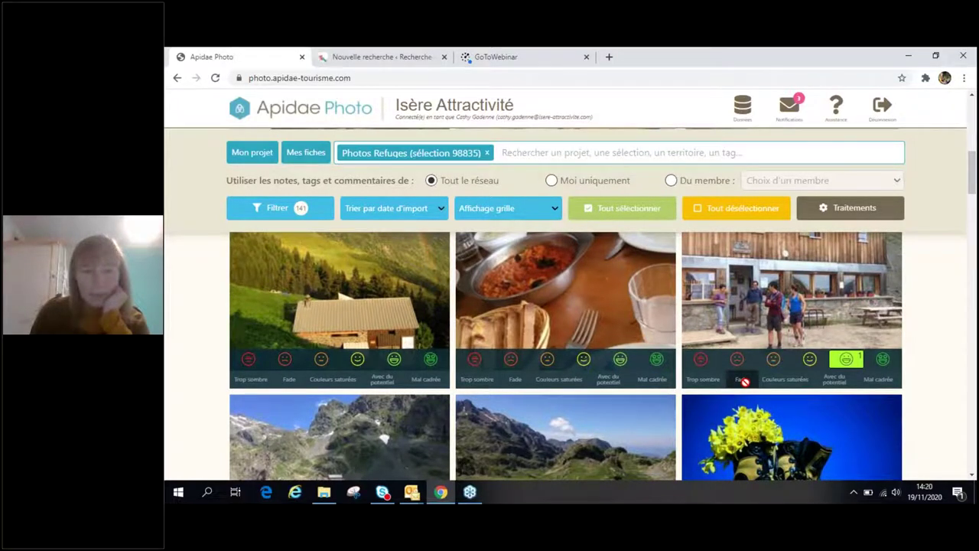
Open the Refuge de la Pierre du Carre photo with the yellow signpost and add the tag "refuge"
{"action": "scroll", "coordinate": [579, 369], "scroll_direction": "up", "scroll_amount": 2}
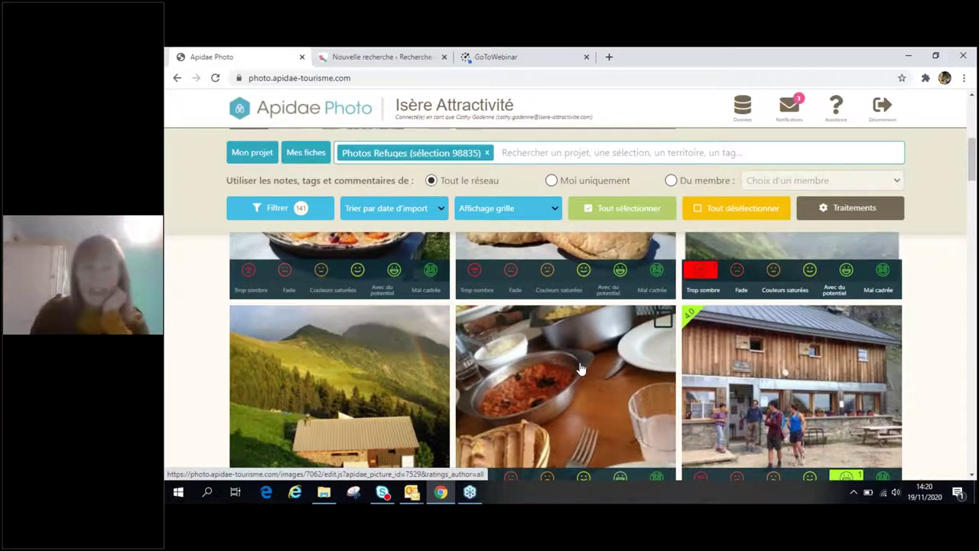
{"action": "scroll", "coordinate": [579, 337], "scroll_direction": "down", "scroll_amount": 4}
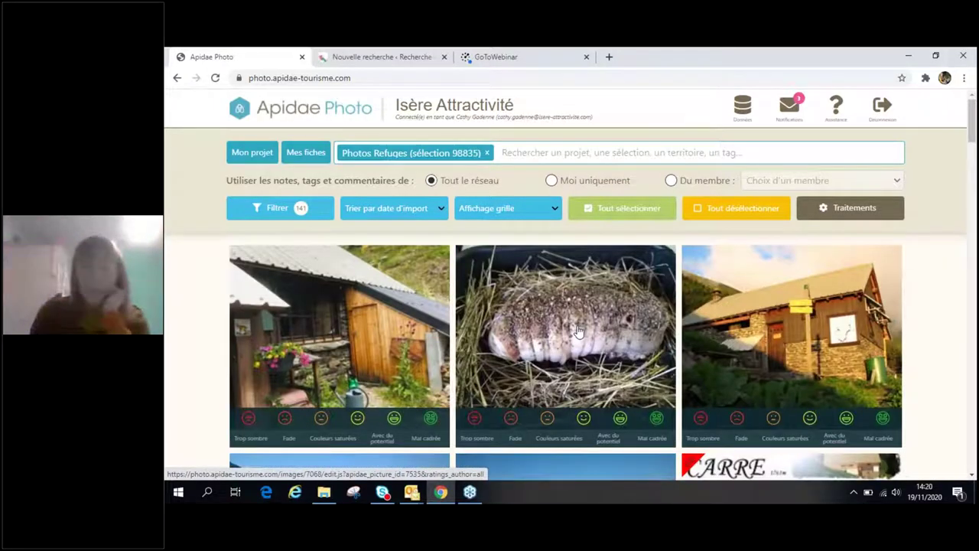
{"action": "left_click", "coordinate": [710, 262]}
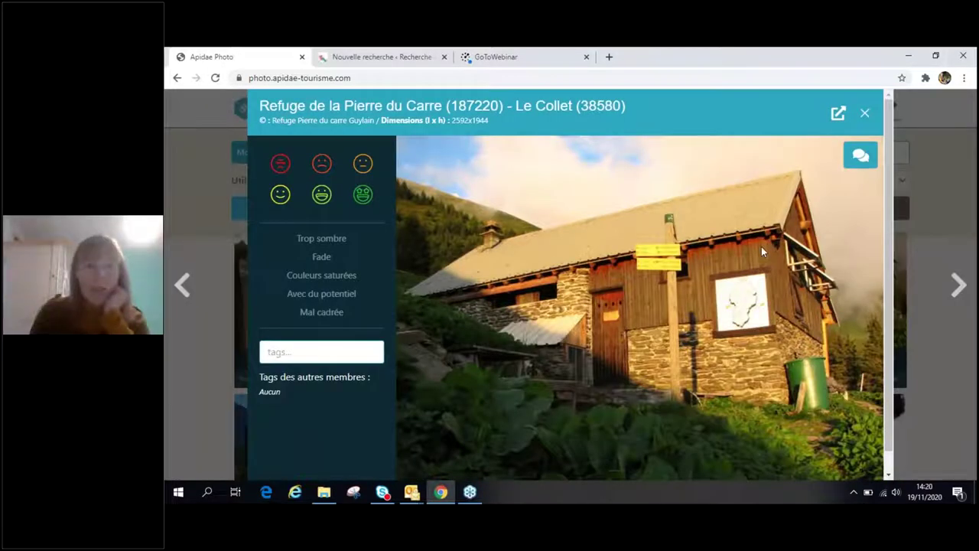
{"action": "scroll", "coordinate": [764, 260], "scroll_direction": "down", "scroll_amount": 1}
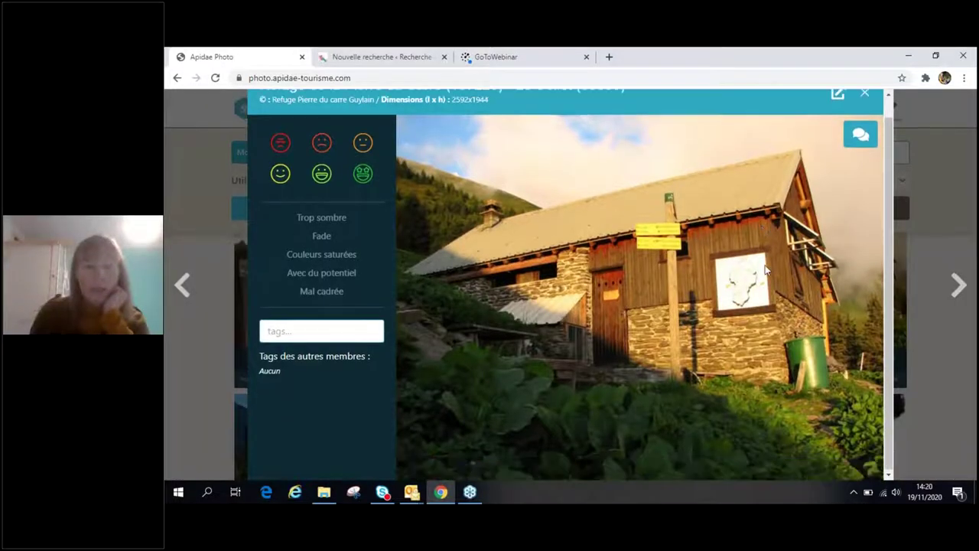
{"action": "scroll", "coordinate": [765, 264], "scroll_direction": "up", "scroll_amount": 1}
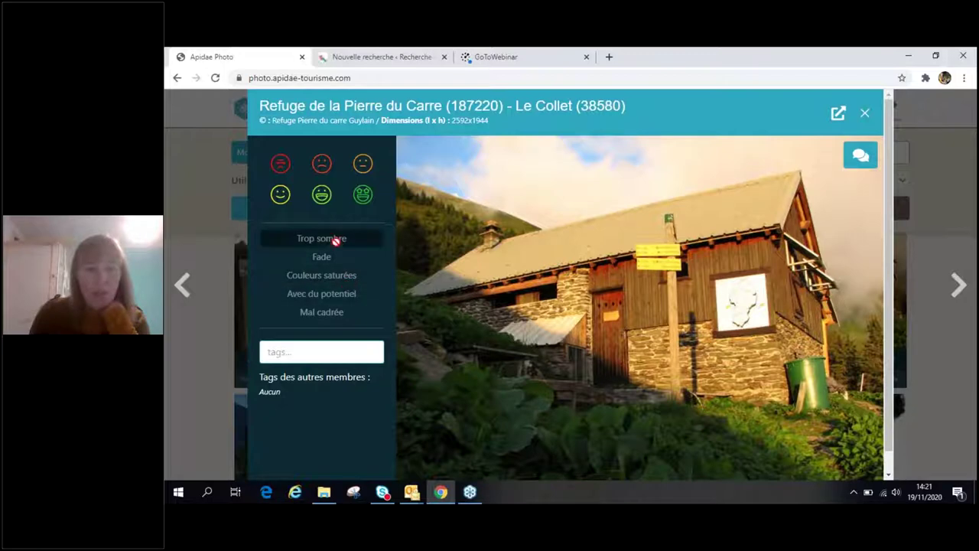
{"action": "left_click", "coordinate": [343, 352]}
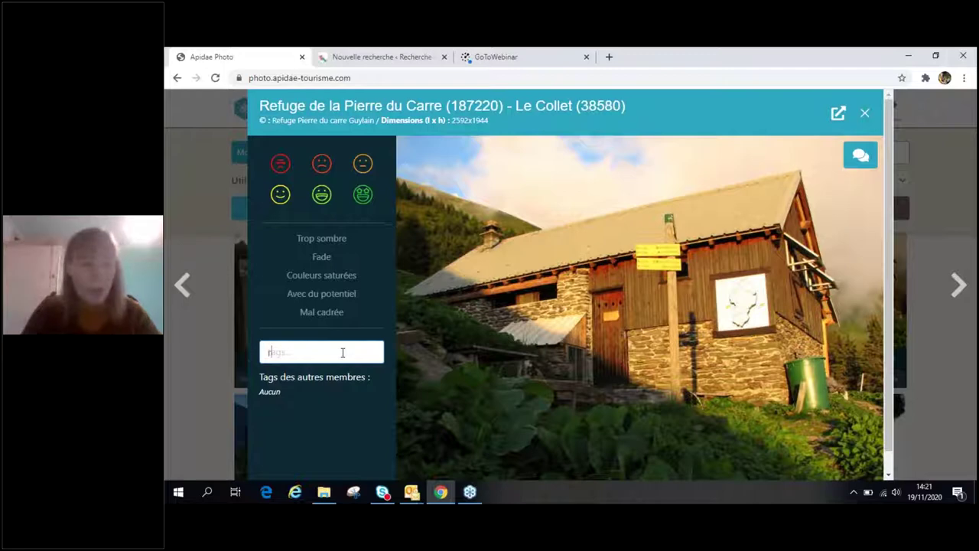
{"action": "type", "text": "refuge"}
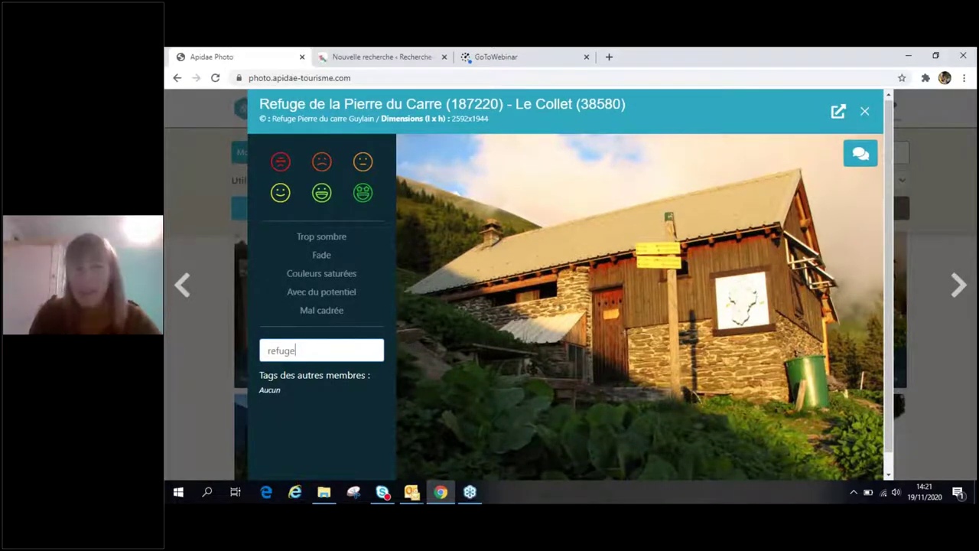
{"action": "scroll", "coordinate": [329, 405], "scroll_direction": "down", "scroll_amount": 1}
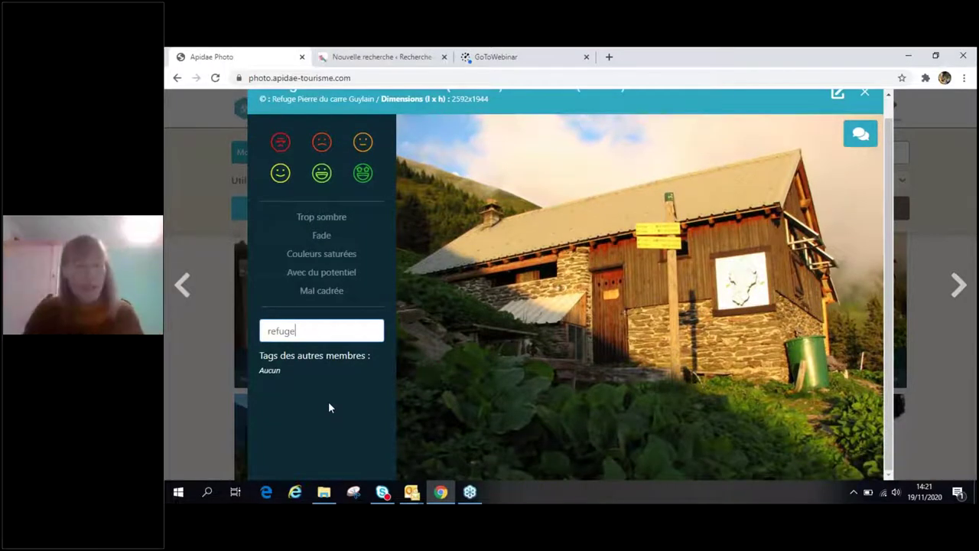
{"action": "key", "text": "Return"}
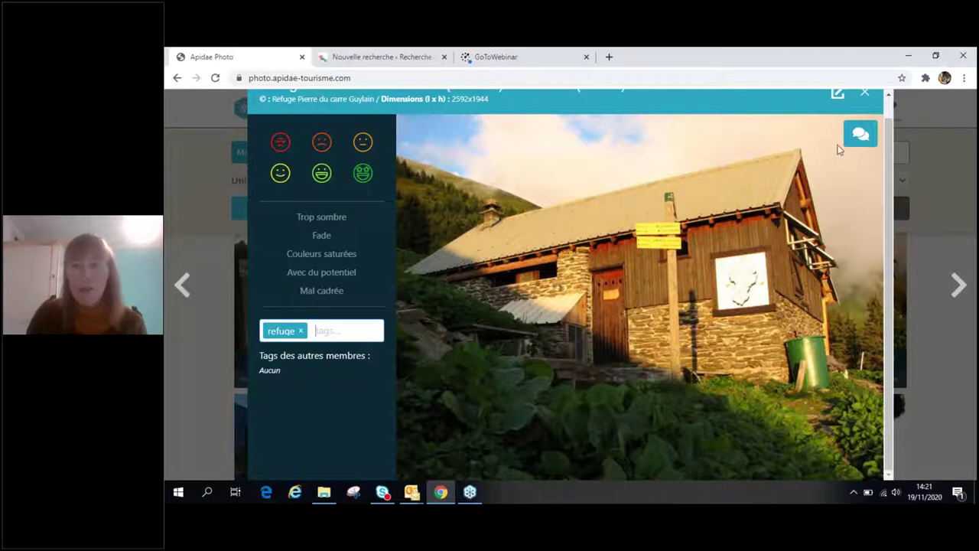
Open the comment form for the tagged refuge photo, inspect it, and close it without entering a comment
{"action": "left_click", "coordinate": [867, 142]}
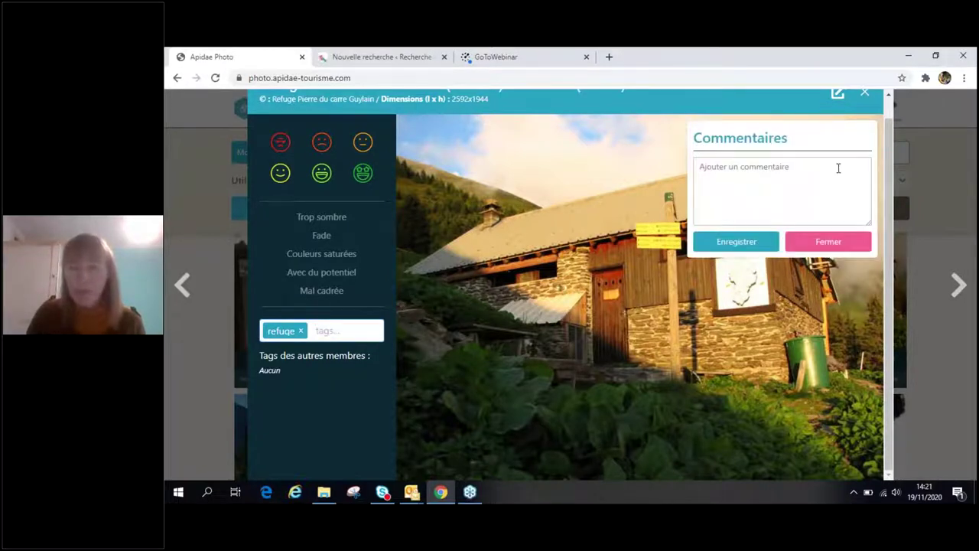
{"action": "left_click", "coordinate": [835, 172]}
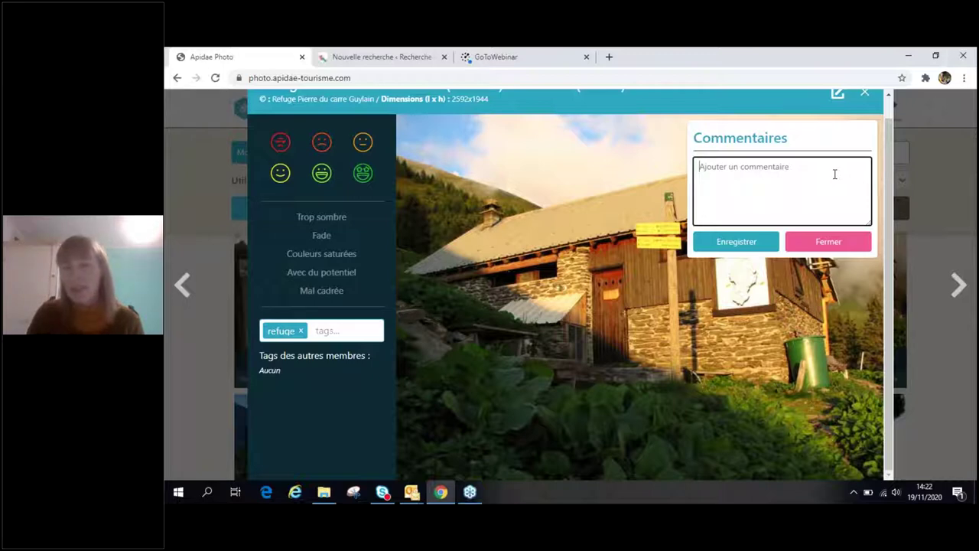
{"action": "scroll", "coordinate": [834, 174], "scroll_direction": "up", "scroll_amount": 1}
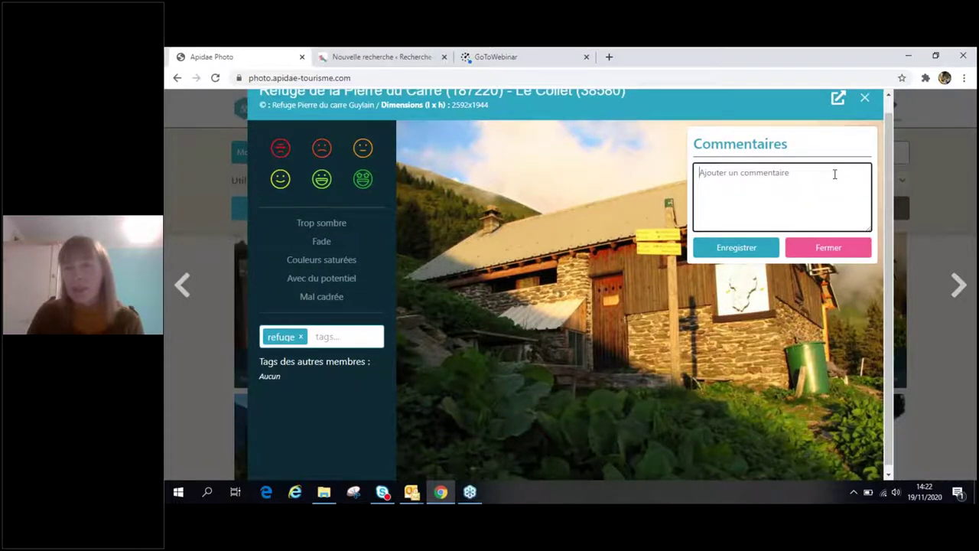
{"action": "scroll", "coordinate": [834, 173], "scroll_direction": "up", "scroll_amount": 1}
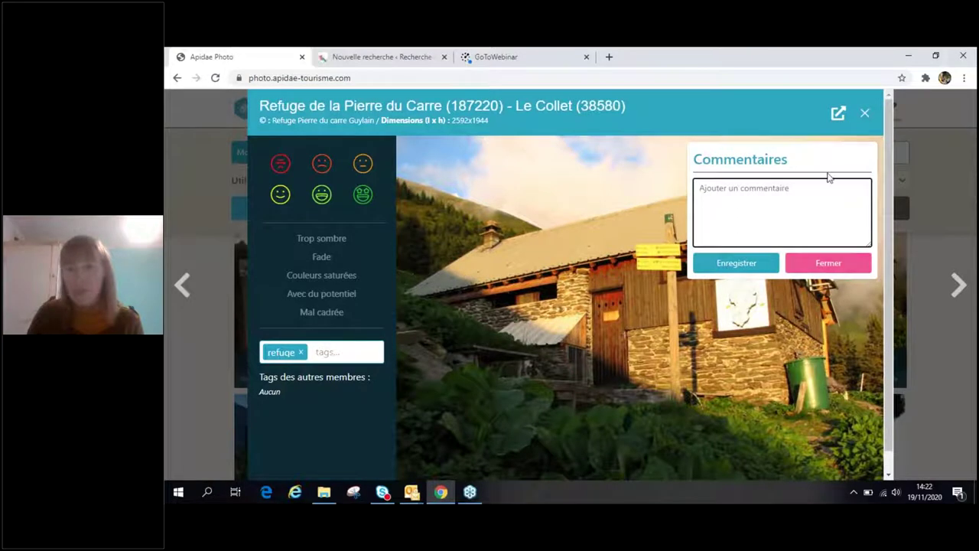
{"action": "left_click", "coordinate": [832, 268]}
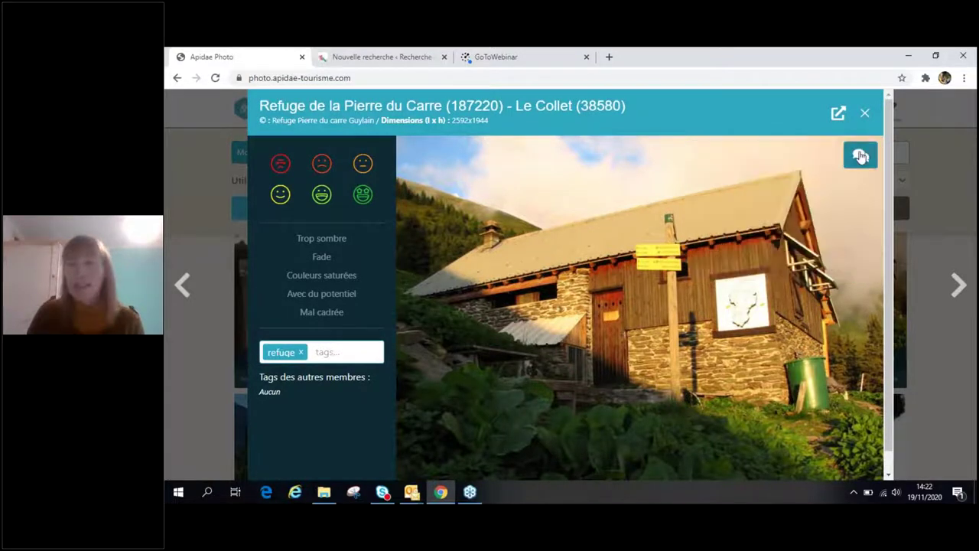
Open the photo's linked Apidae record in management view, look through its sections, and return to the photo in Apidae Photo
{"action": "left_click", "coordinate": [838, 113]}
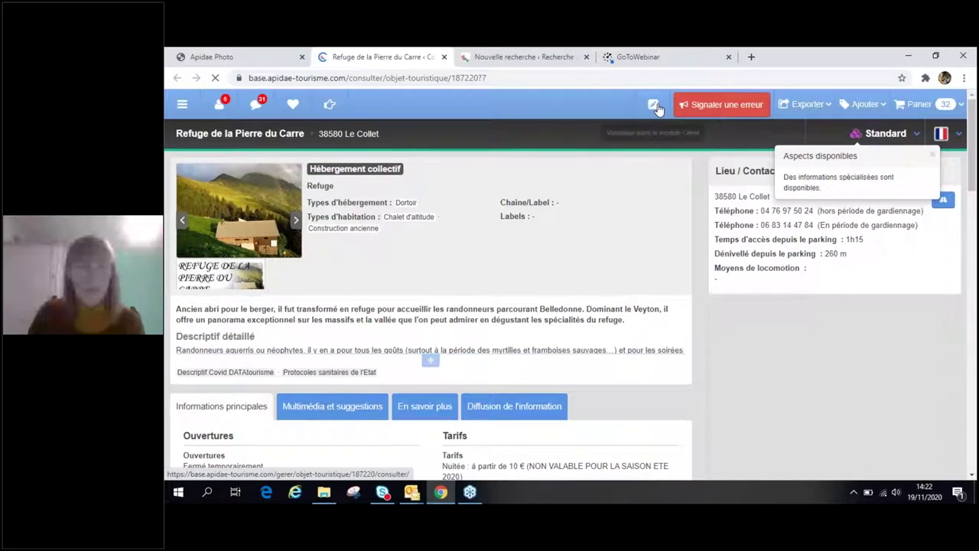
{"action": "left_click", "coordinate": [643, 99]}
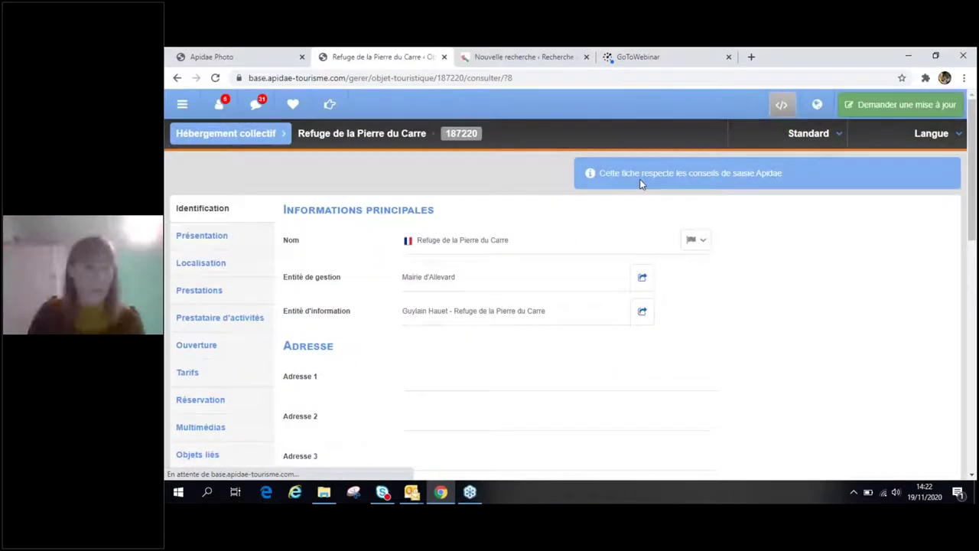
{"action": "scroll", "coordinate": [378, 266], "scroll_direction": "down", "scroll_amount": 3}
{"action": "scroll", "coordinate": [378, 265], "scroll_direction": "down", "scroll_amount": 2}
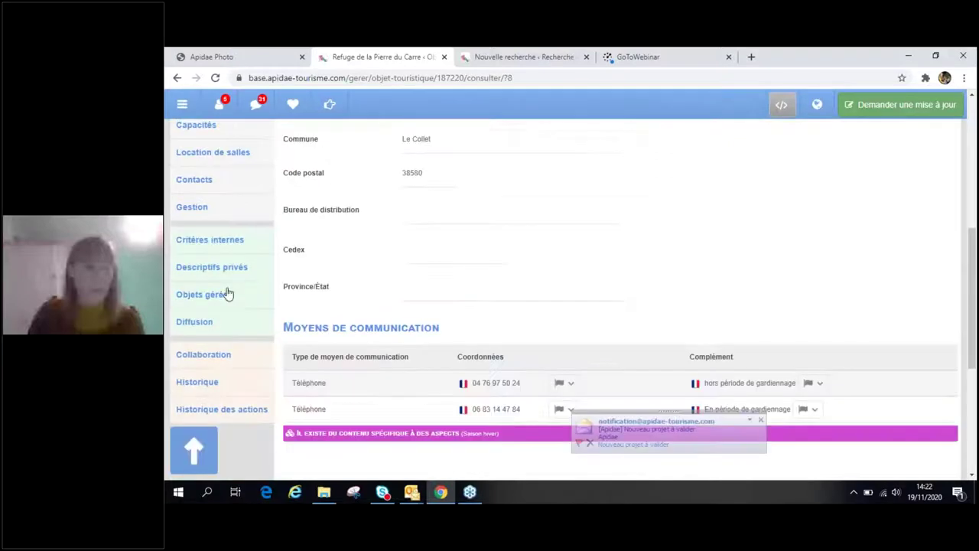
{"action": "scroll", "coordinate": [224, 244], "scroll_direction": "up", "scroll_amount": 1}
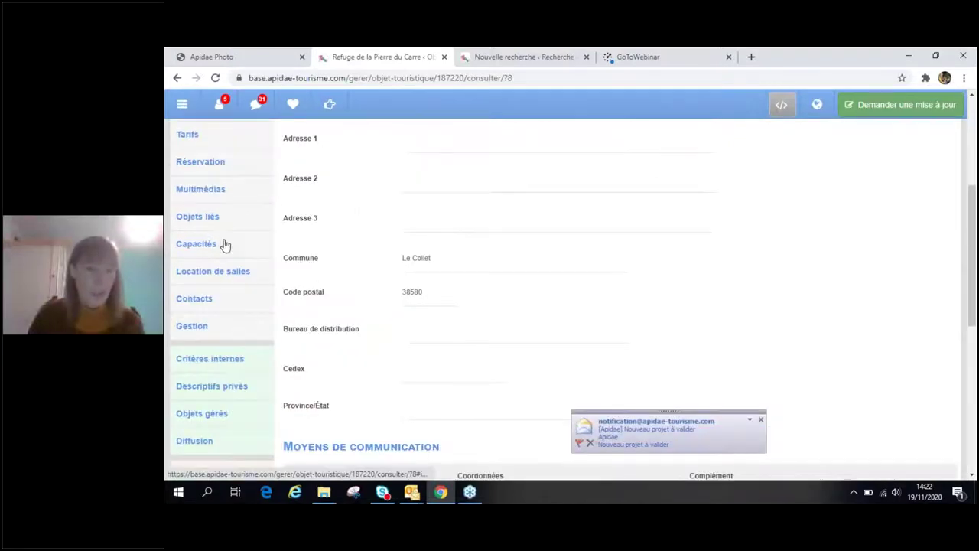
{"action": "scroll", "coordinate": [224, 244], "scroll_direction": "down", "scroll_amount": 1}
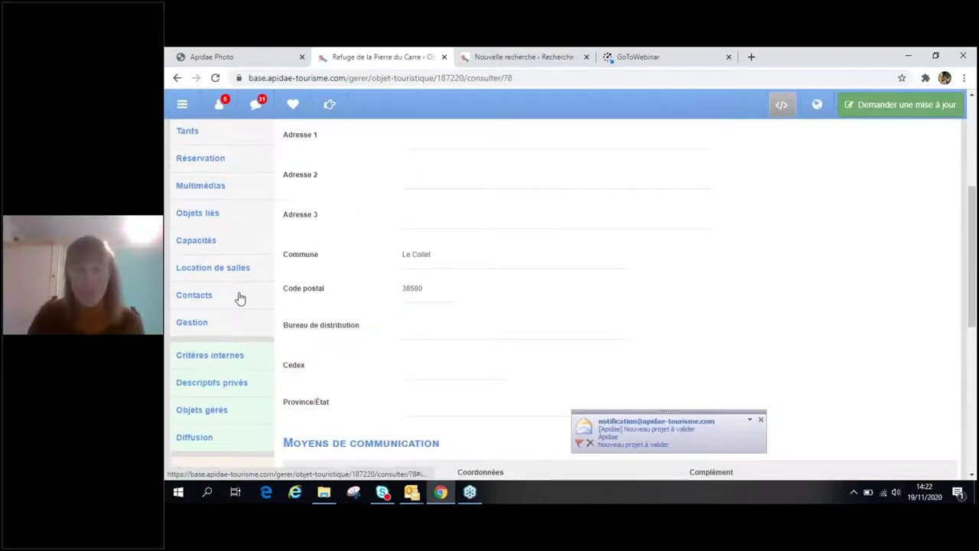
{"action": "scroll", "coordinate": [239, 298], "scroll_direction": "up", "scroll_amount": 3}
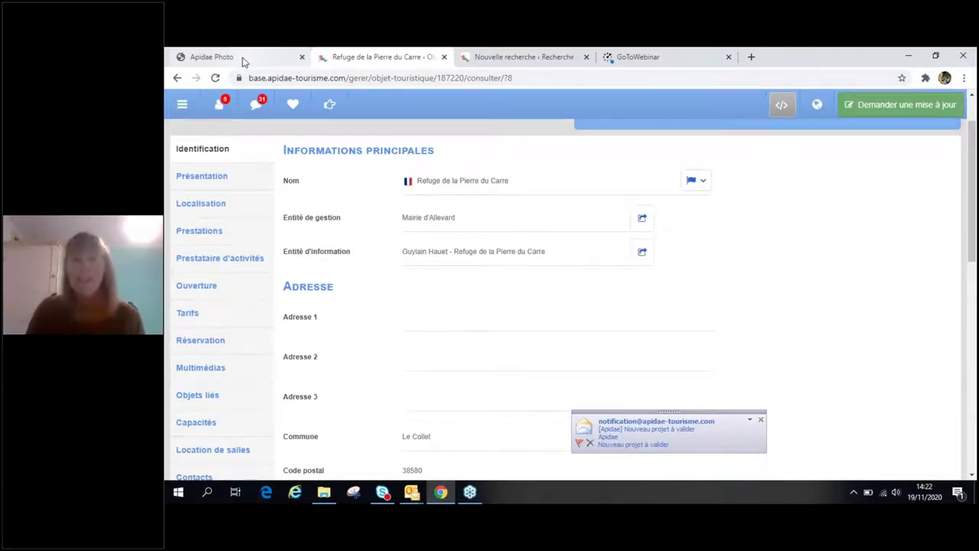
{"action": "left_click", "coordinate": [243, 59]}
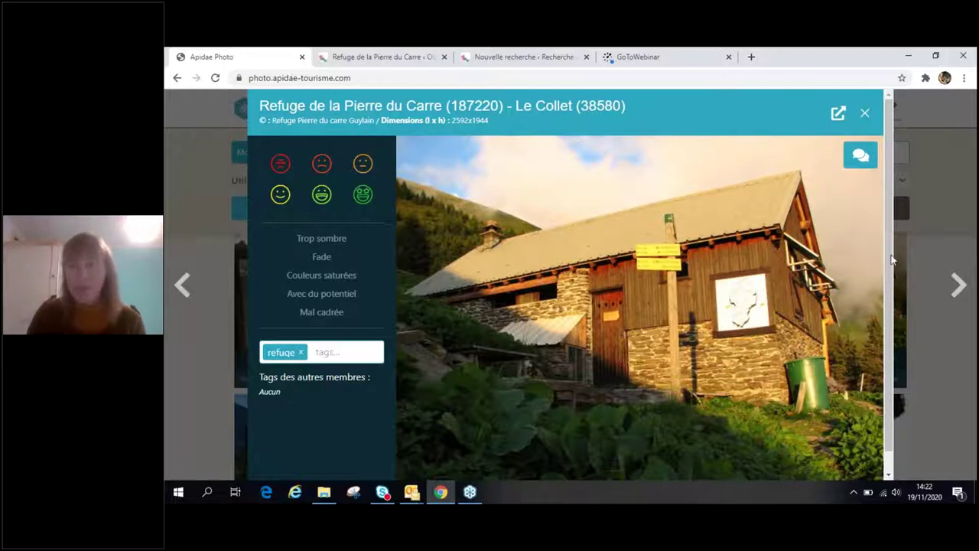
Look at the next photo of Refuge de la Pierre du Carre and return to the photo grid
{"action": "left_click", "coordinate": [957, 285]}
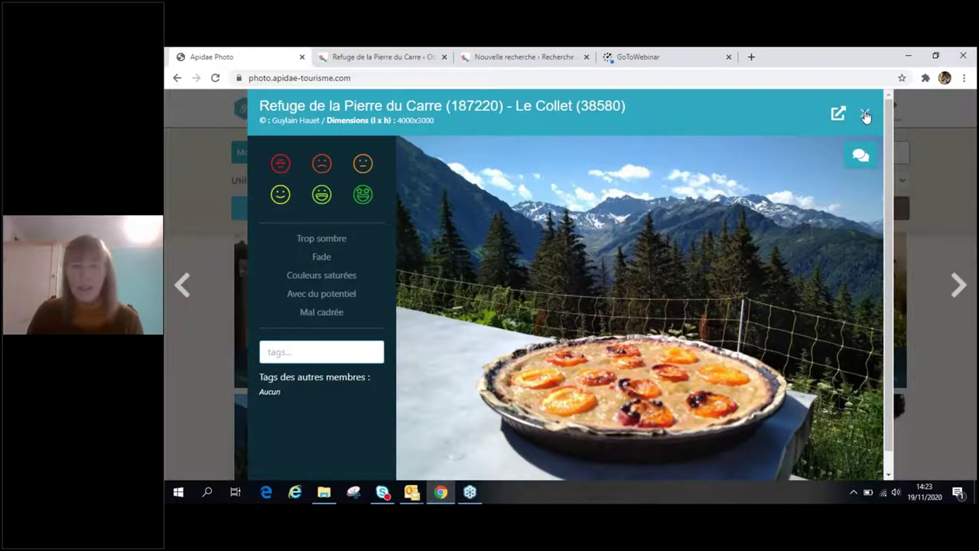
{"action": "left_click", "coordinate": [866, 115]}
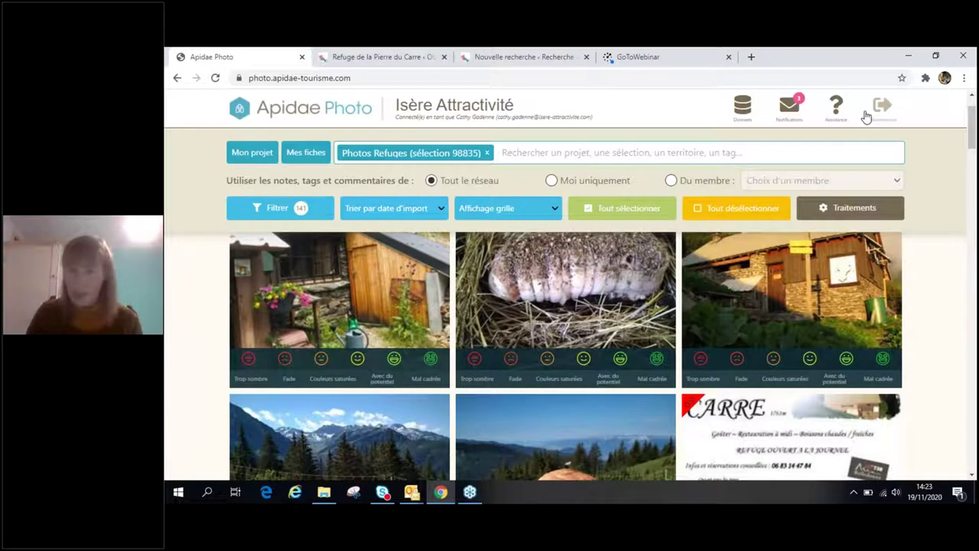
Select three mountain photos in the grid, including the line of climbers in the snow and the snow-covered refuge
{"action": "scroll", "coordinate": [835, 314], "scroll_direction": "down", "scroll_amount": 3}
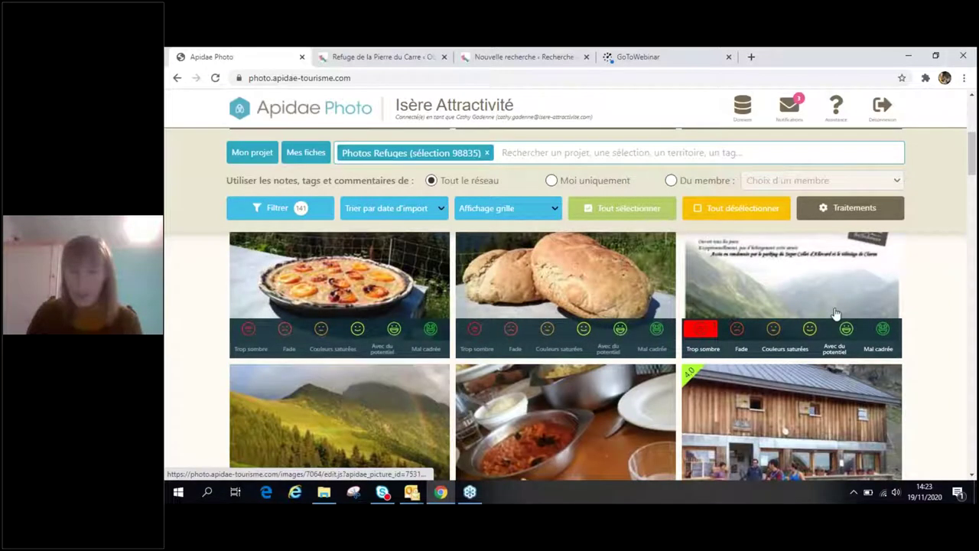
{"action": "scroll", "coordinate": [777, 291], "scroll_direction": "down", "scroll_amount": 1}
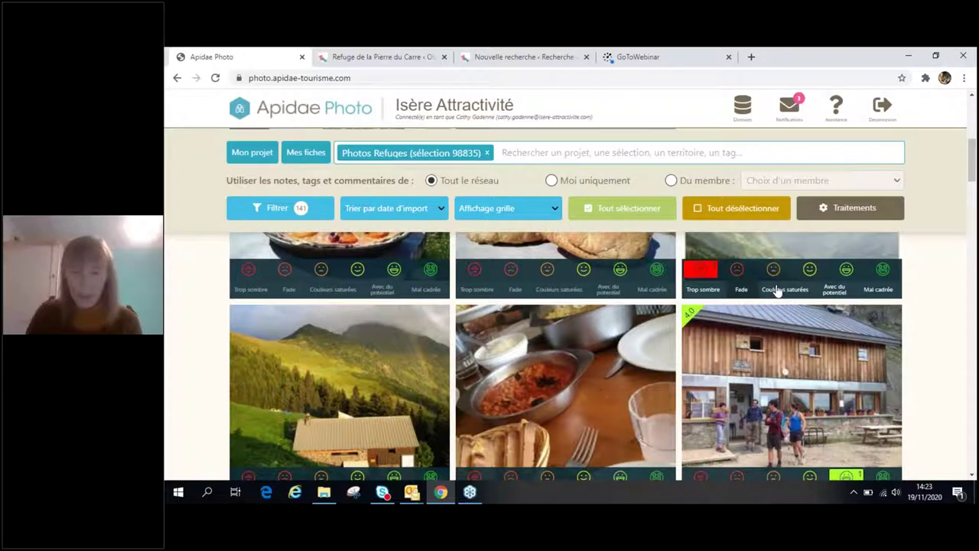
{"action": "scroll", "coordinate": [756, 329], "scroll_direction": "down", "scroll_amount": 1}
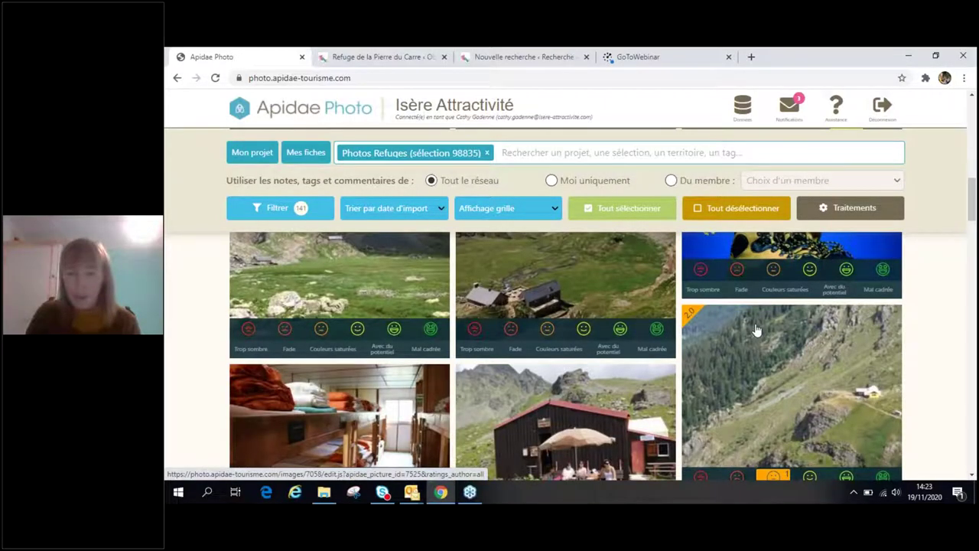
{"action": "scroll", "coordinate": [756, 329], "scroll_direction": "down", "scroll_amount": 3}
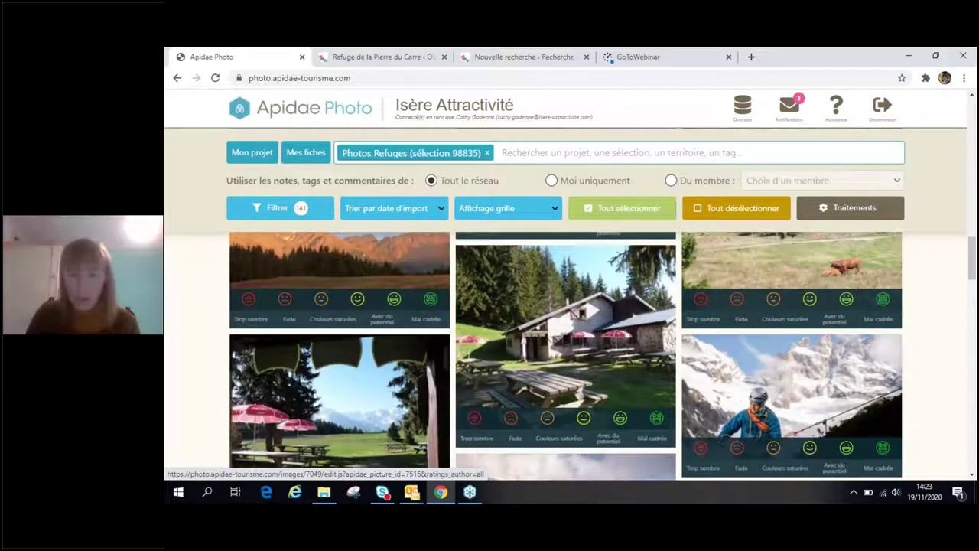
{"action": "scroll", "coordinate": [662, 292], "scroll_direction": "down", "scroll_amount": 2}
{"action": "left_click", "coordinate": [662, 289]}
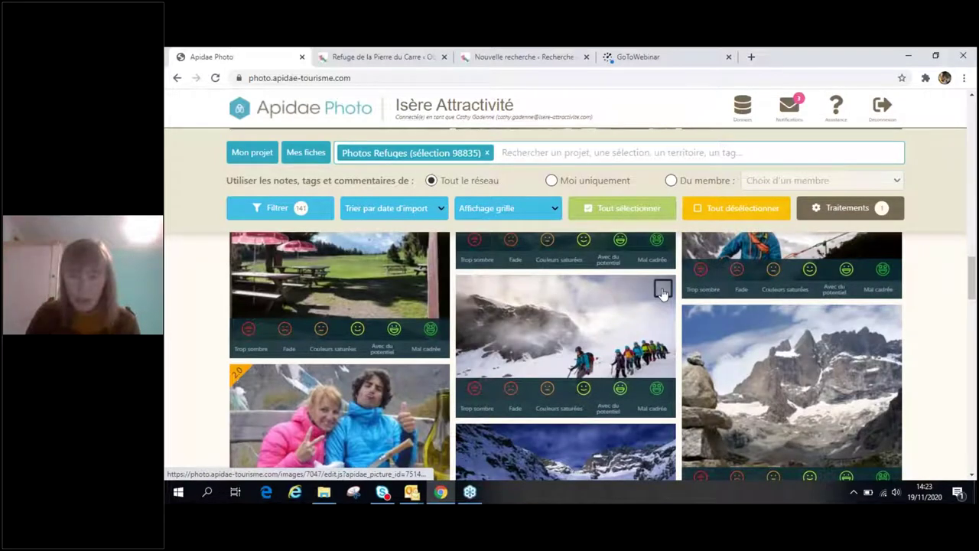
{"action": "scroll", "coordinate": [662, 292], "scroll_direction": "down", "scroll_amount": 1}
{"action": "left_click", "coordinate": [662, 318]}
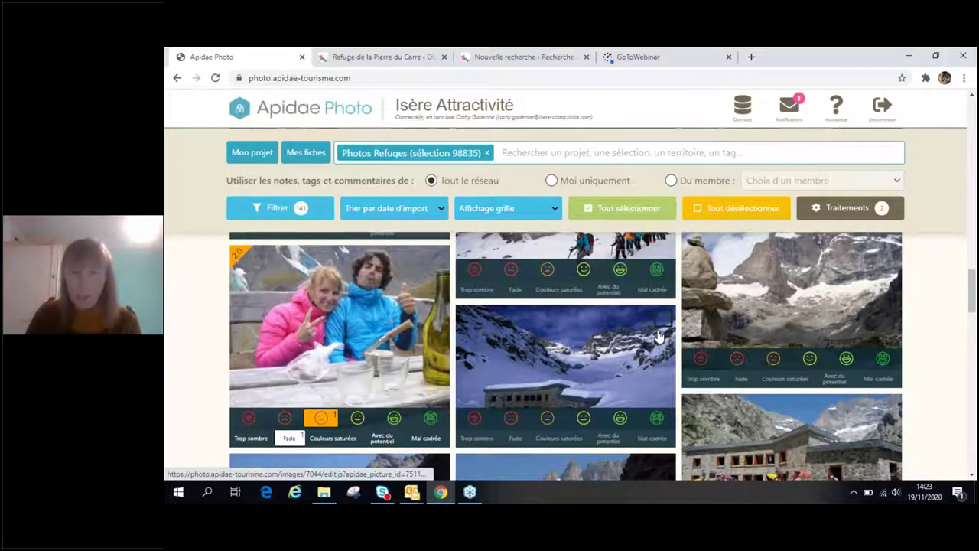
{"action": "left_click", "coordinate": [662, 319]}
{"action": "scroll", "coordinate": [646, 390], "scroll_direction": "up", "scroll_amount": 1}
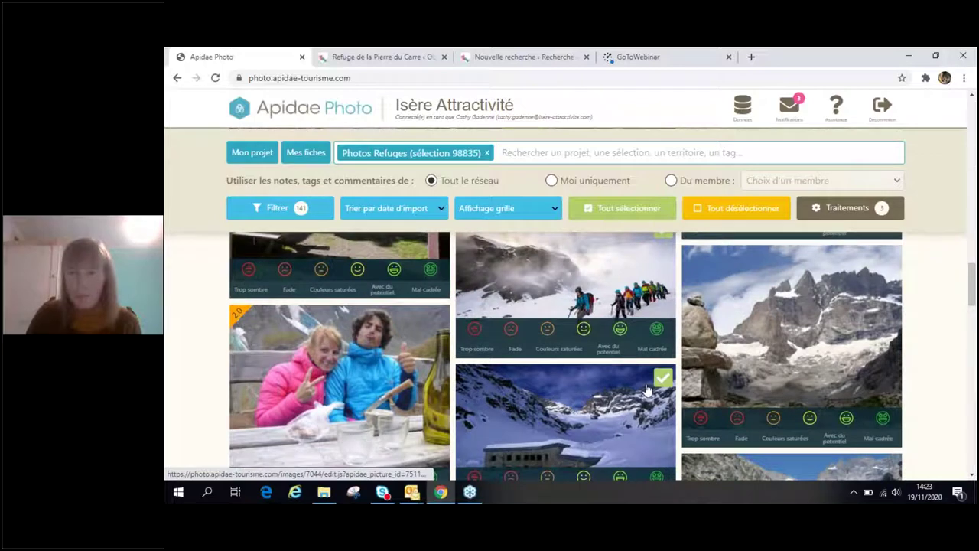
{"action": "scroll", "coordinate": [621, 380], "scroll_direction": "down", "scroll_amount": 5}
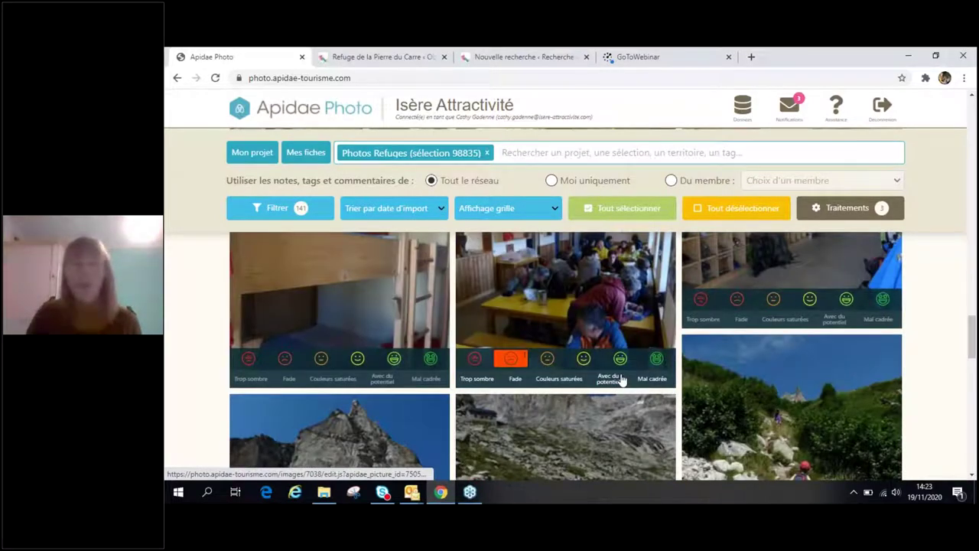
Batch-rate the three selected photos with the light-green laughing smiley as main rating, applying it to the unqualified images
{"action": "left_click", "coordinate": [847, 207]}
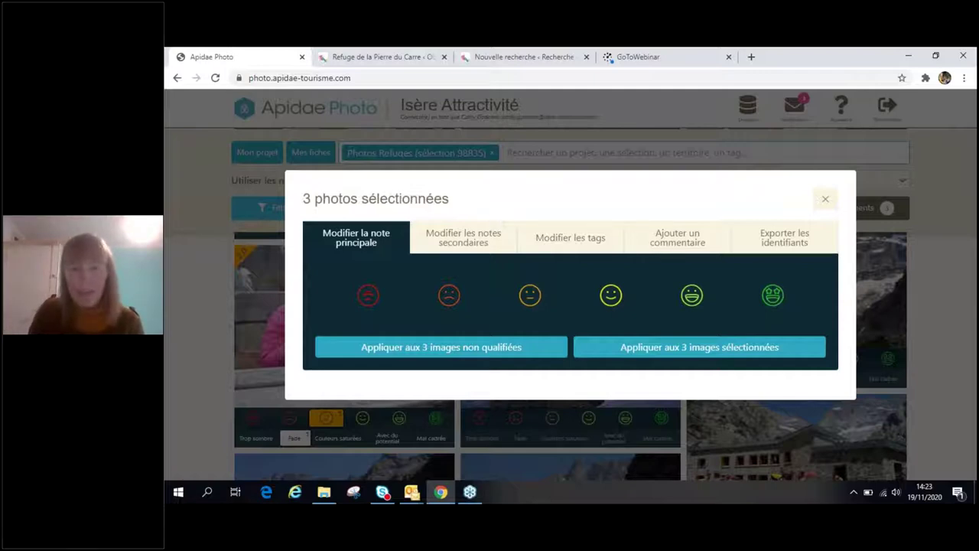
{"action": "left_click", "coordinate": [681, 300]}
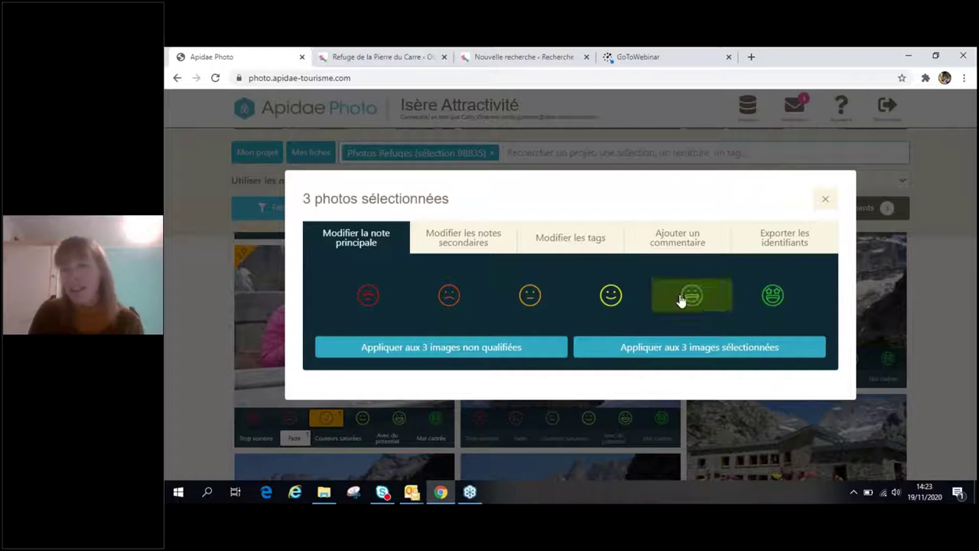
{"action": "left_click", "coordinate": [484, 245]}
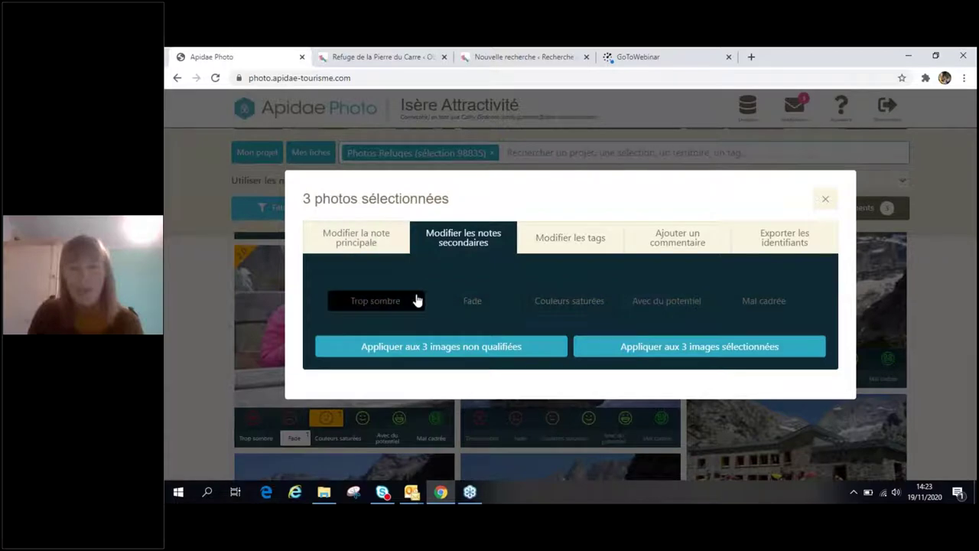
{"action": "left_click", "coordinate": [376, 241]}
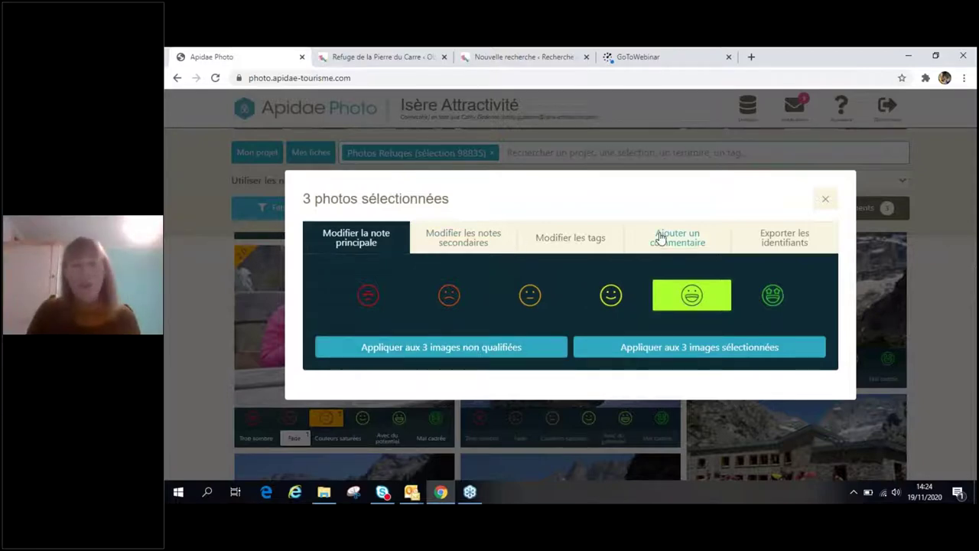
{"action": "left_click", "coordinate": [476, 349]}
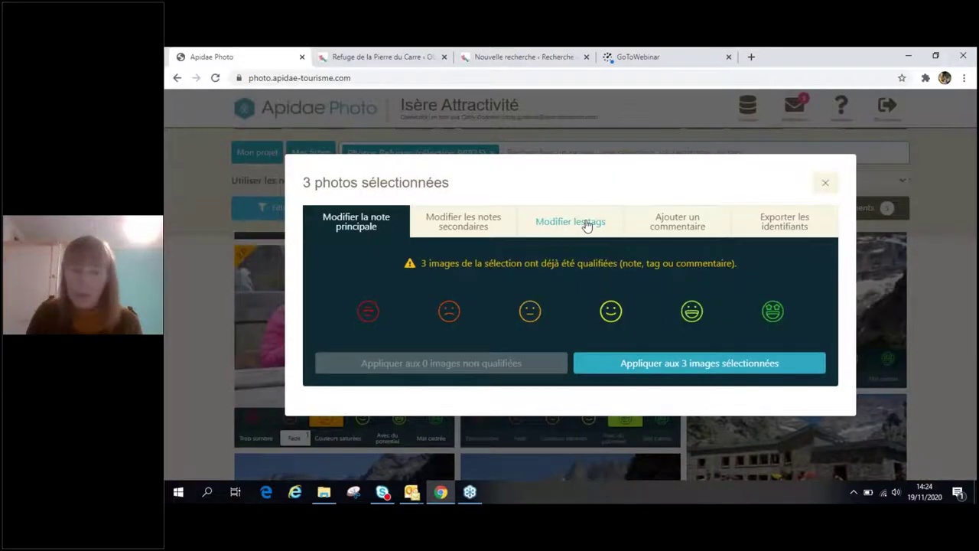
Enter "hiver" as a tag to add to the three selected photos, without applying it
{"action": "left_click", "coordinate": [586, 222]}
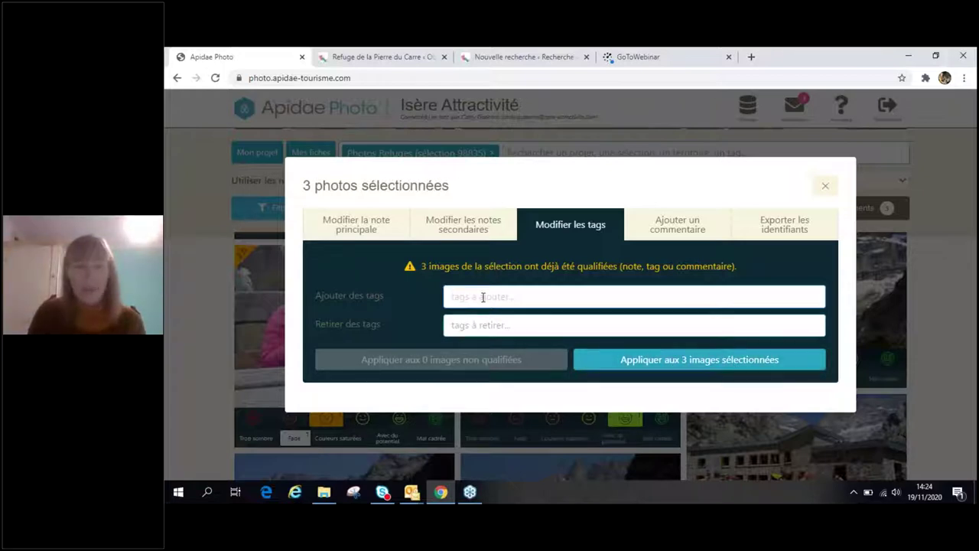
{"action": "type", "text": "hiver"}
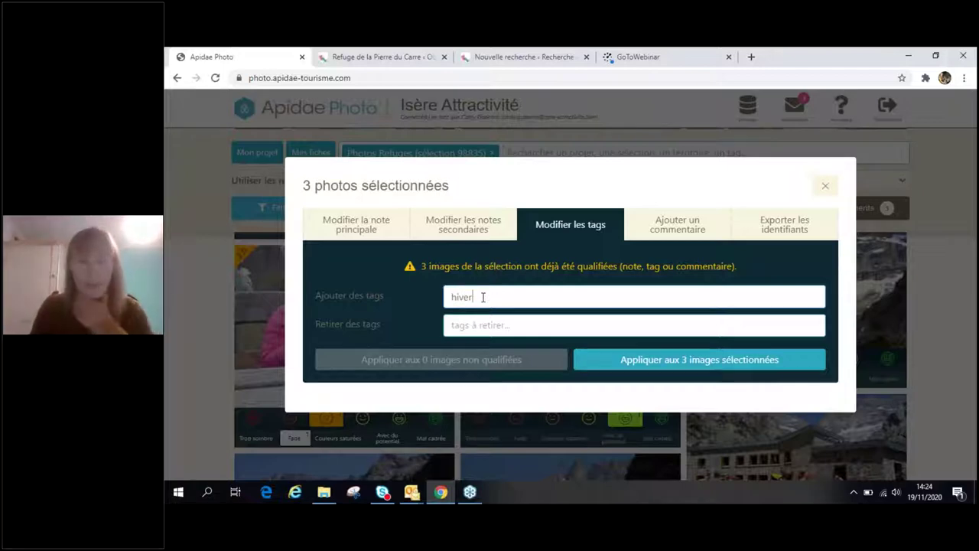
{"action": "left_click", "coordinate": [510, 325]}
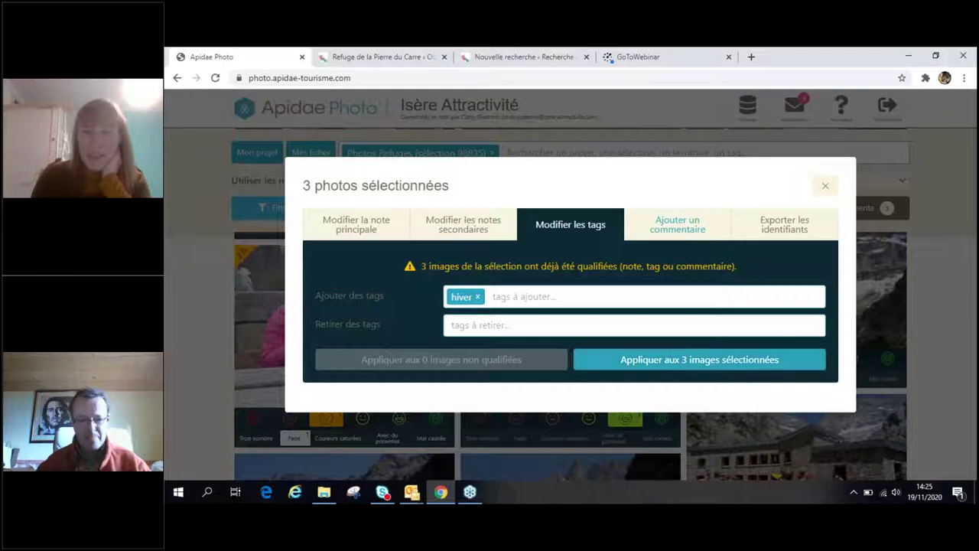
Inspect the batch comment form and the export of Apidae object and image identifiers for the three selected photos
{"action": "left_click", "coordinate": [678, 224]}
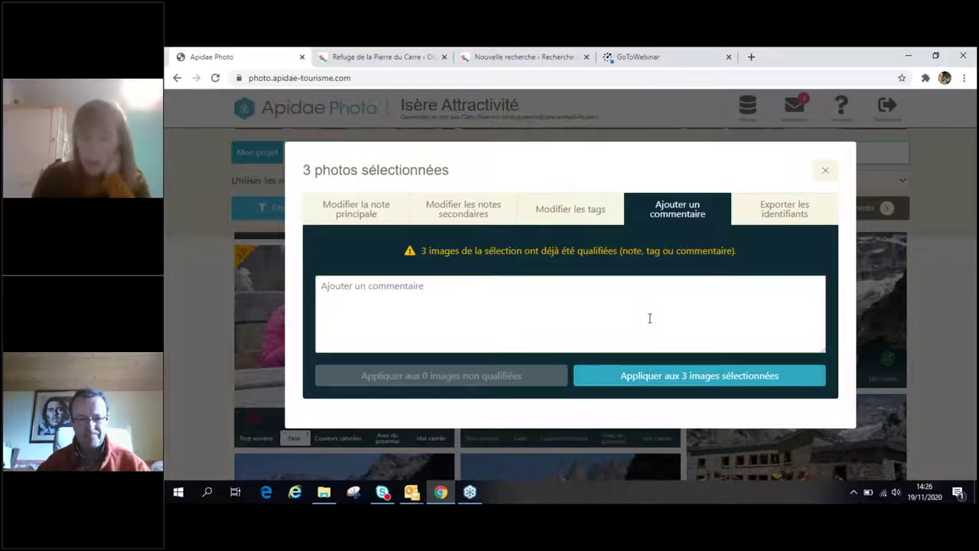
{"action": "left_click", "coordinate": [784, 208]}
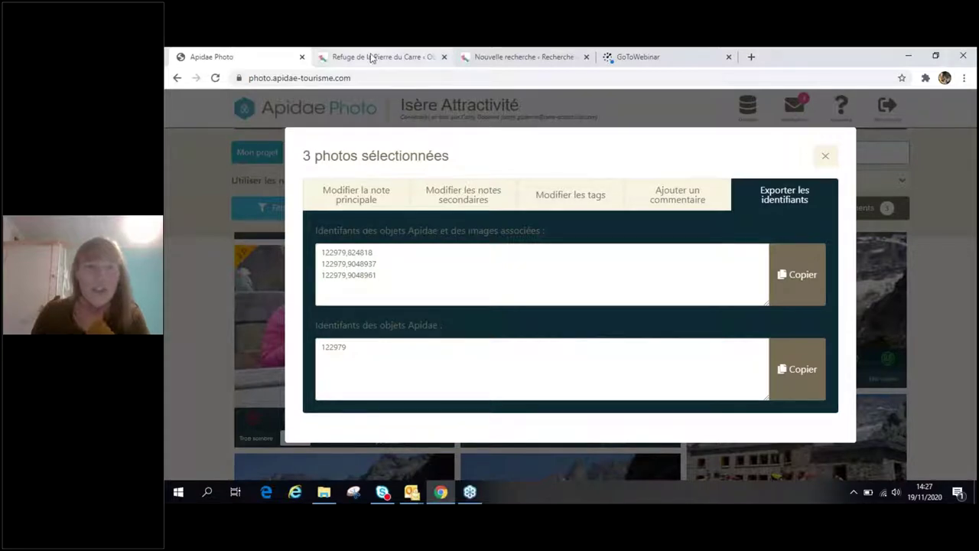
Locate the Identifiant criterion in Apidae's advanced search, return to Apidae Photo and close the batch processing dialog
{"action": "left_click", "coordinate": [512, 60]}
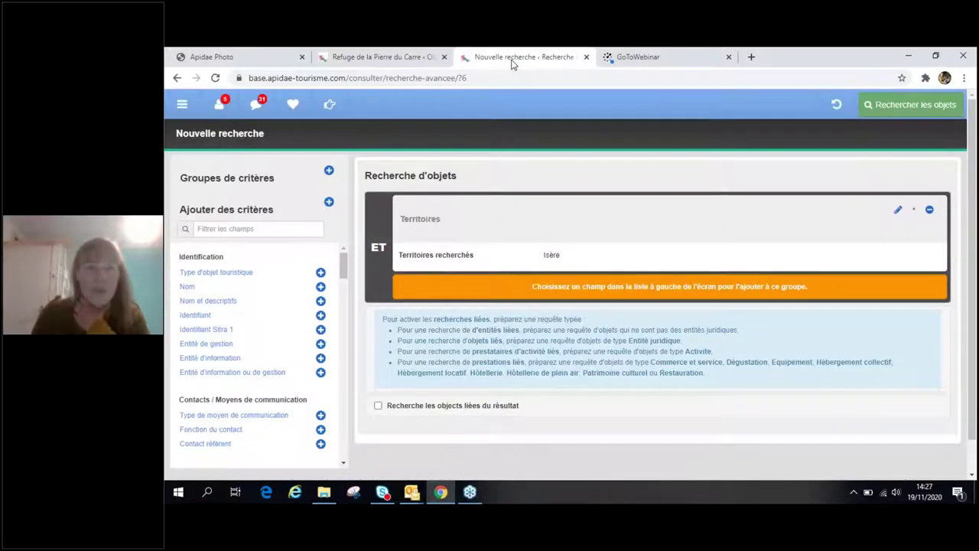
{"action": "left_click", "coordinate": [321, 316]}
{"action": "key", "text": "ctrl+1"}
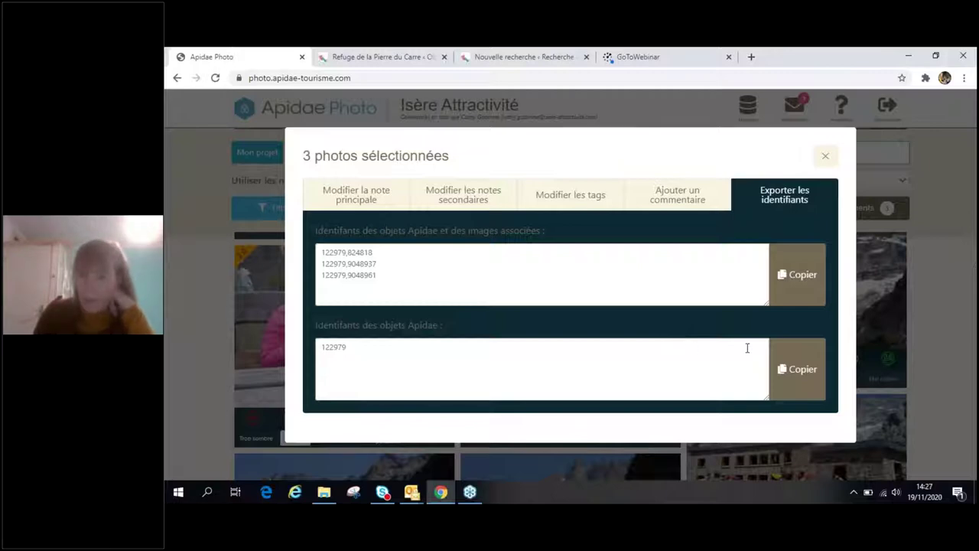
{"action": "left_click", "coordinate": [826, 156]}
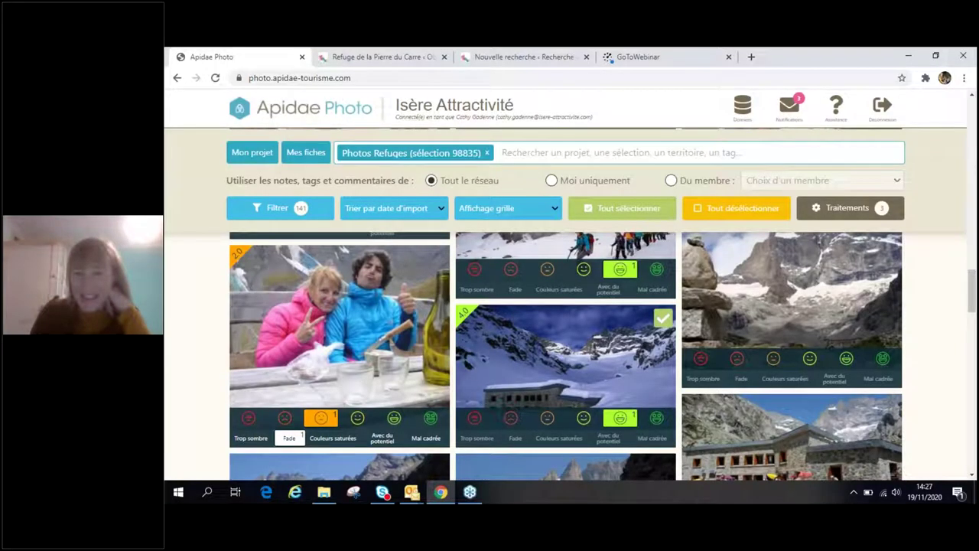